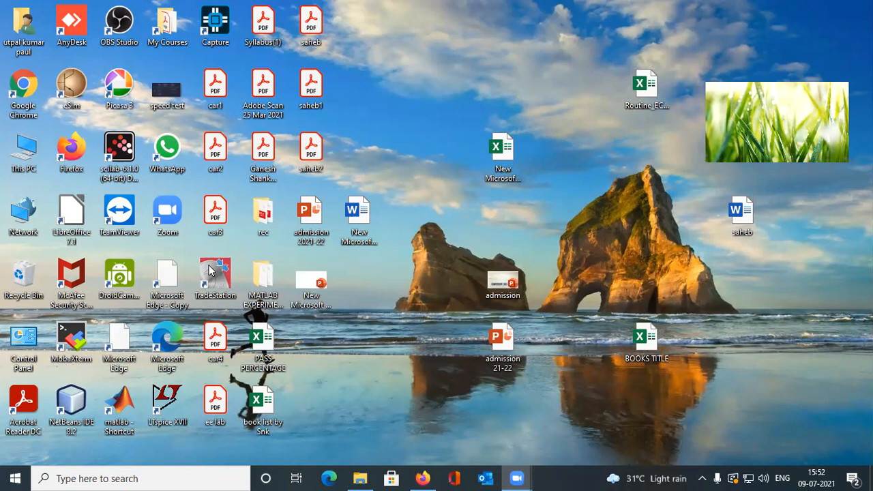
Launch MATLAB and start Simulink by running the simulink command in the Command Window
double_click(117, 416)
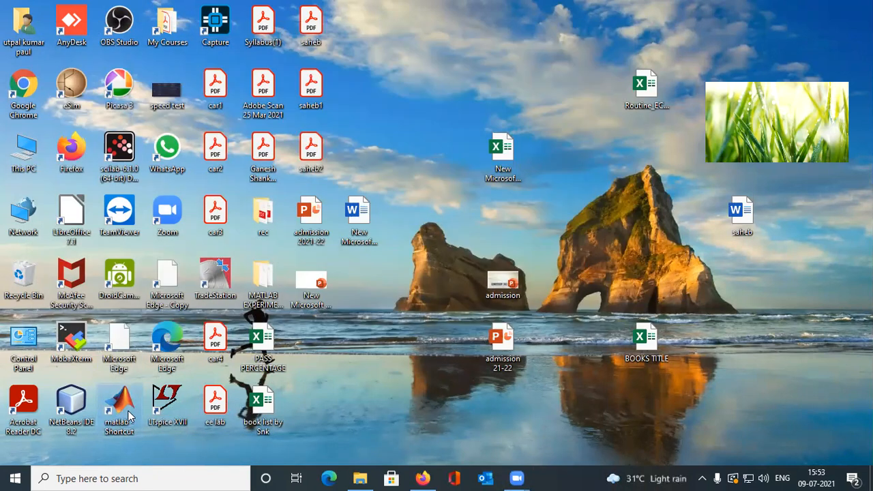
double_click(127, 413)
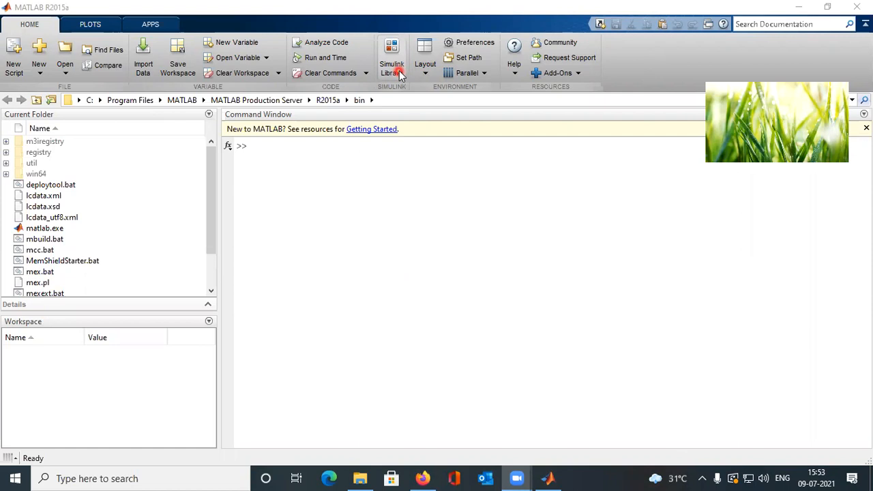
click(253, 148)
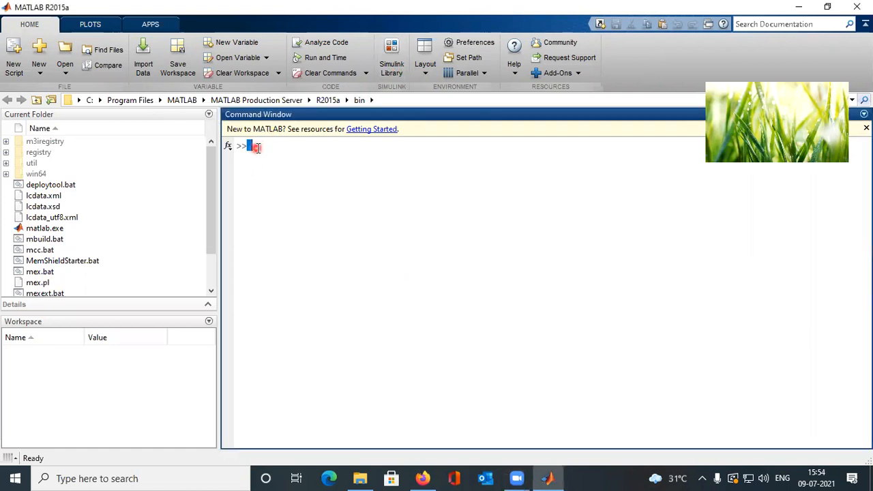
text(simun)
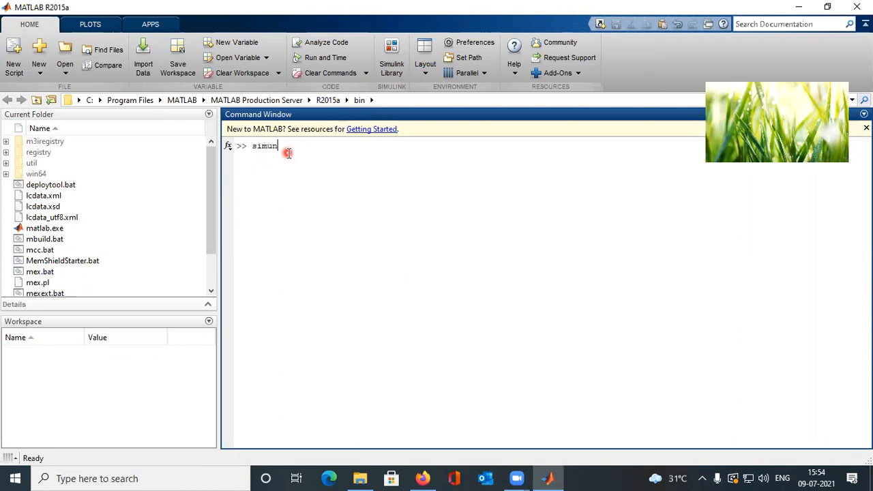
key(BackSpace)
text(link)
key(Return)
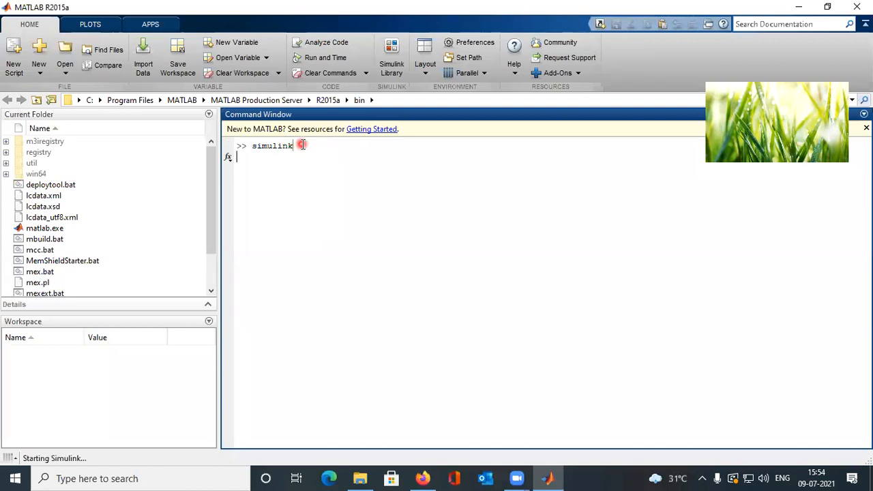
key(Return)
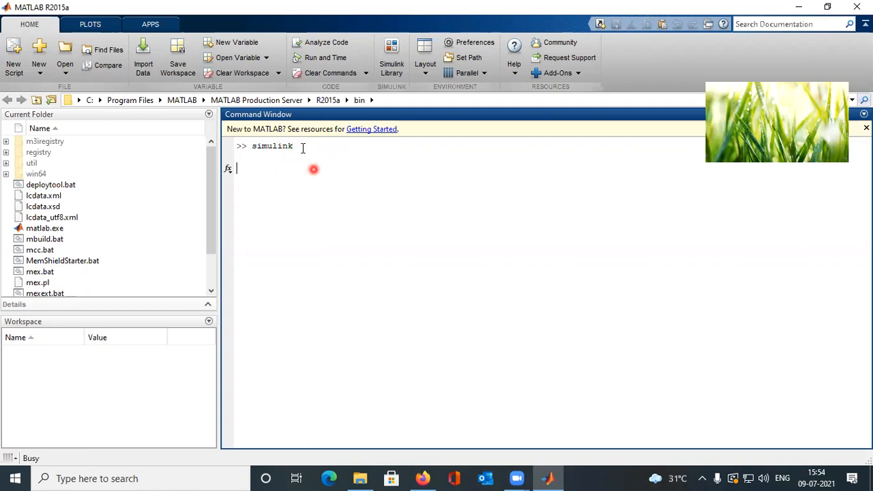
text(simul)
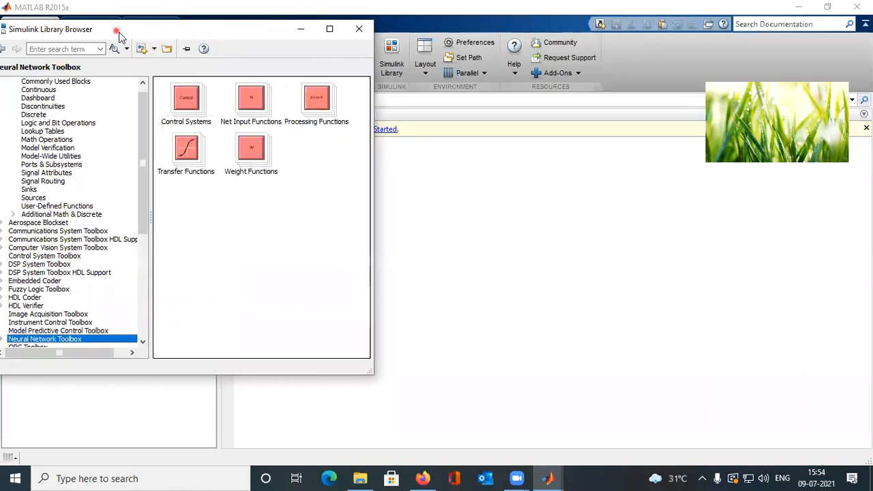
Reposition the Simulink Library Browser window and close it
drag(119, 35, 214, 73)
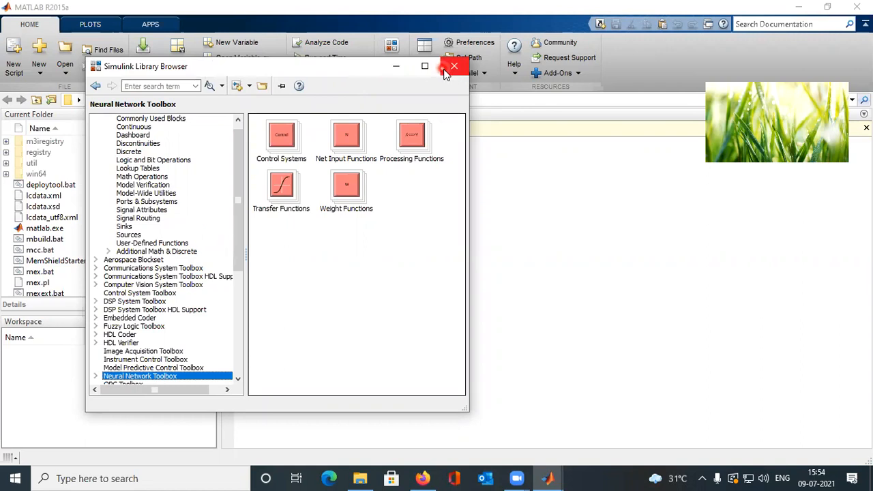
drag(342, 77, 212, 70)
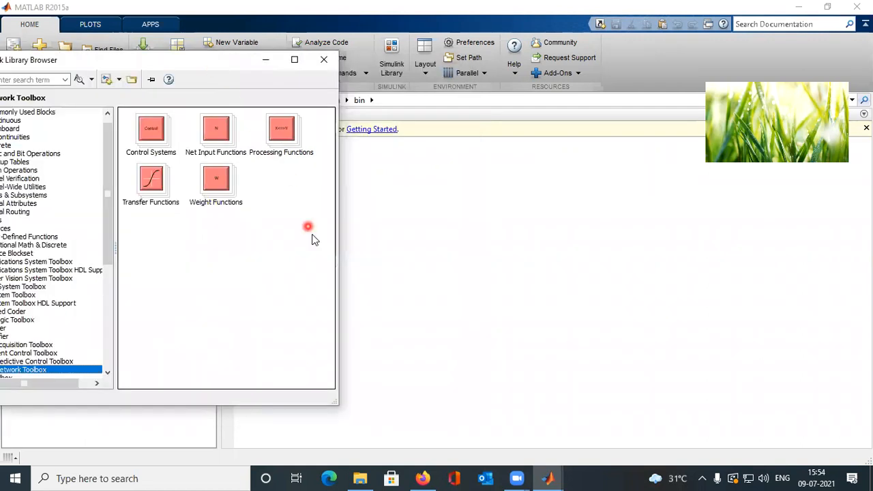
click(325, 61)
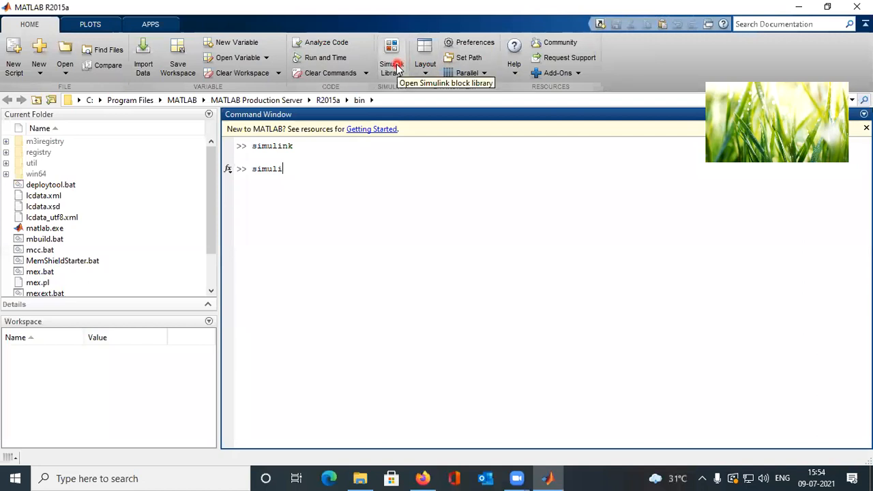
Open the Simulink Library Browser from MATLAB and move its window clear of the Command Window
click(393, 67)
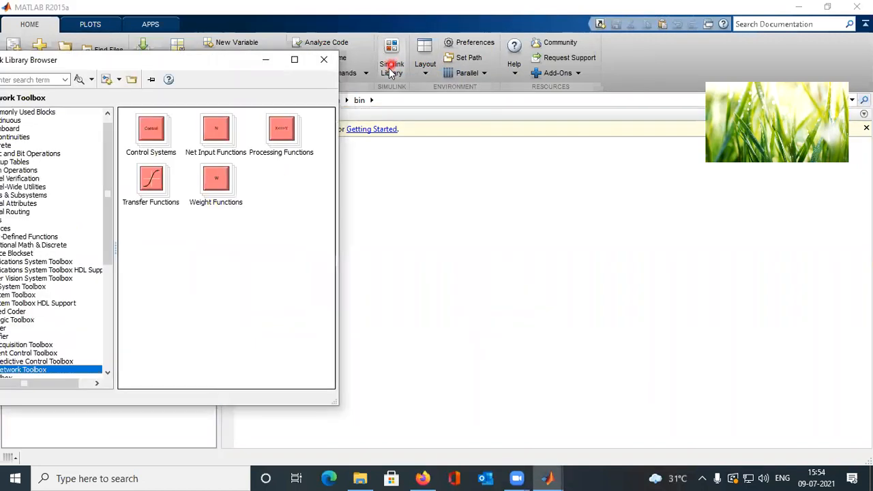
drag(216, 63, 333, 51)
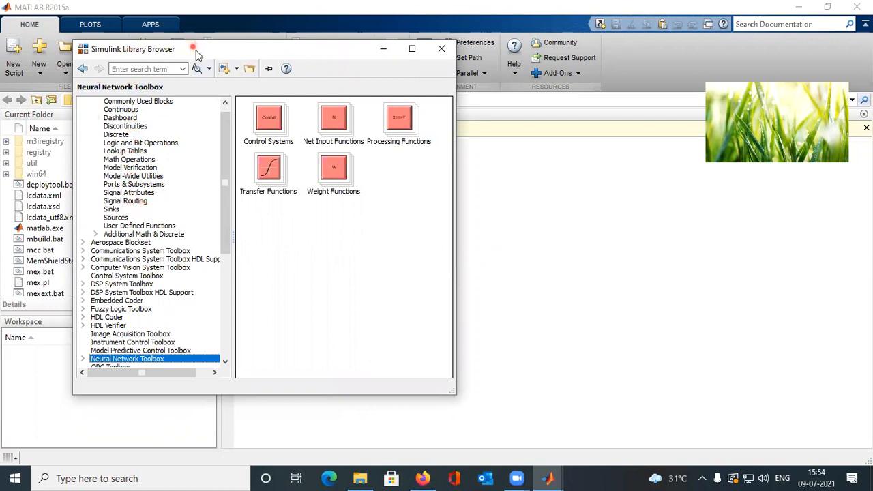
drag(196, 54, 559, 66)
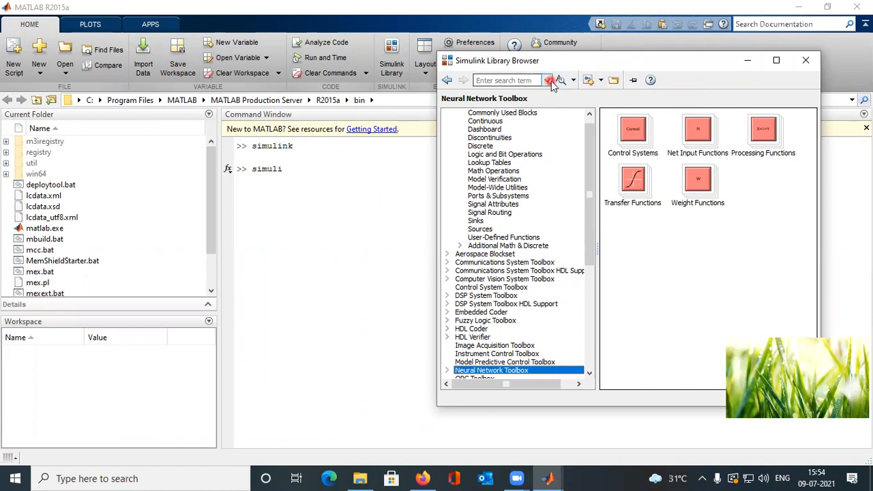
Create a new blank Simulink model and move its window toward the middle of the screen
click(39, 72)
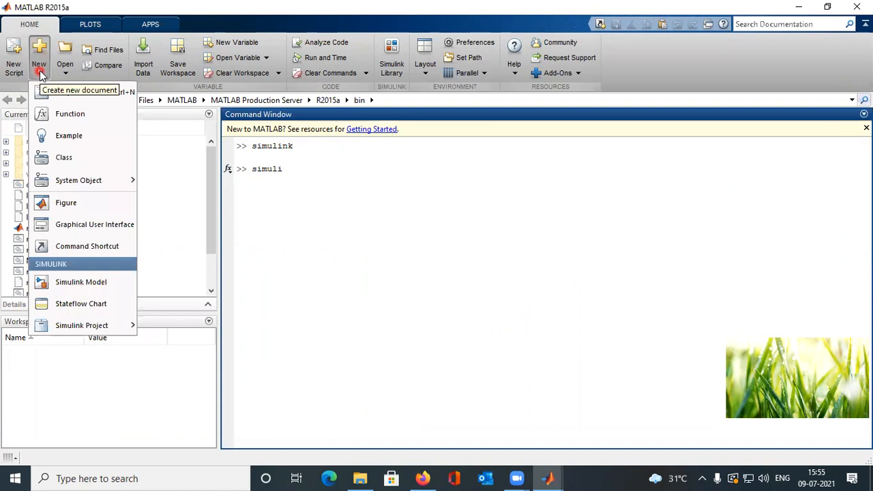
click(96, 289)
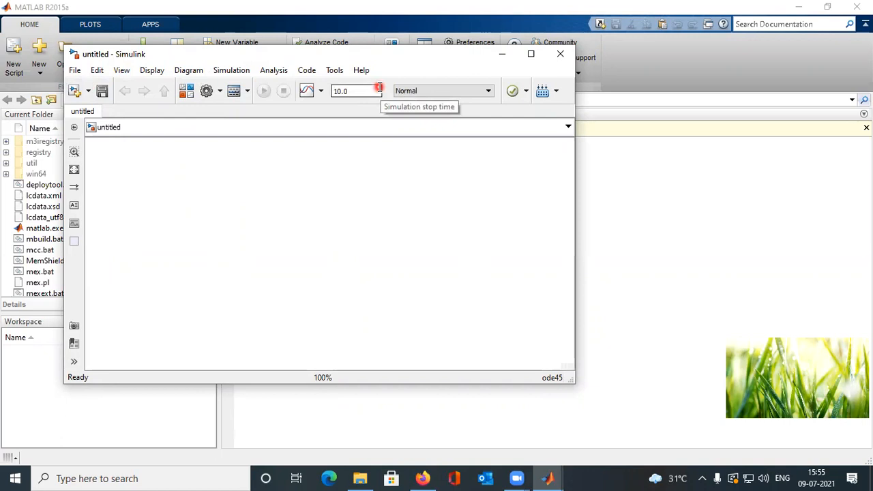
click(461, 172)
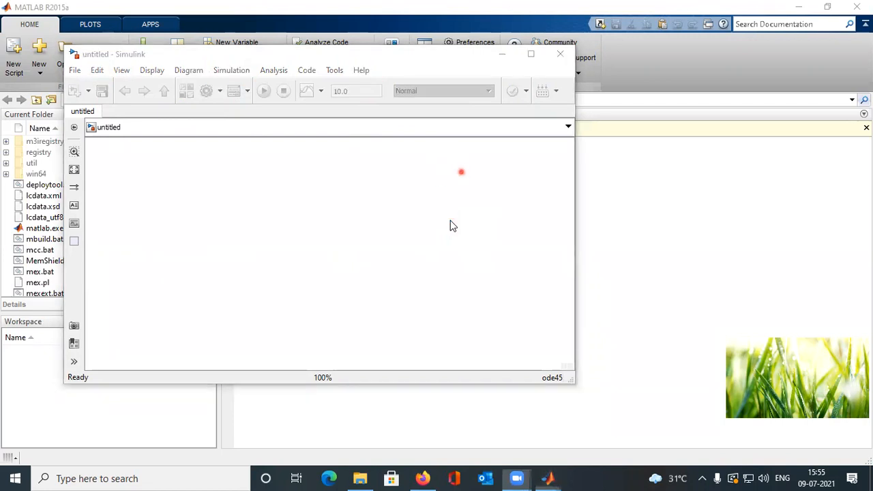
click(174, 61)
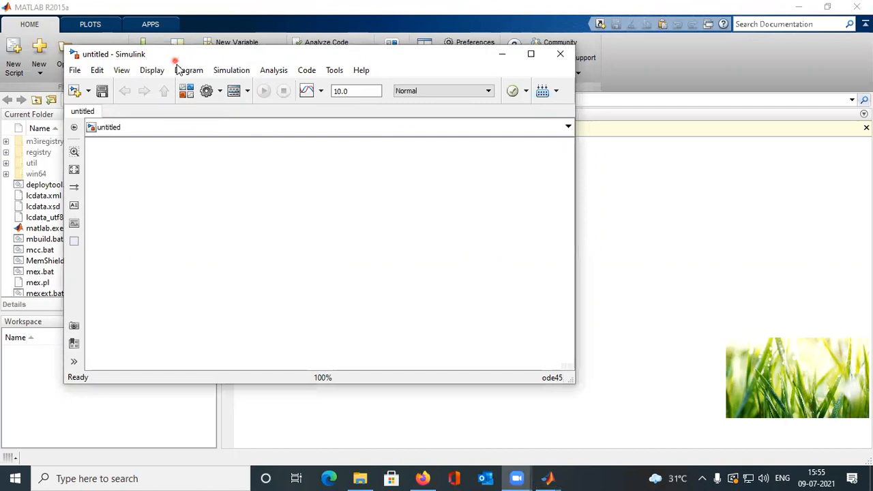
drag(176, 61, 332, 110)
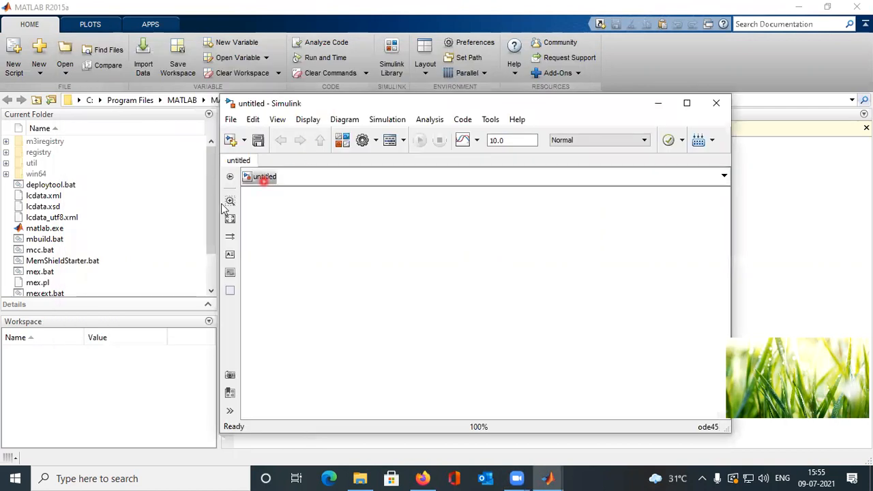
Save the model as FSK1 in Simulink Models (*.slx) format in the MATLAB EXPERIMENTS folder
click(231, 121)
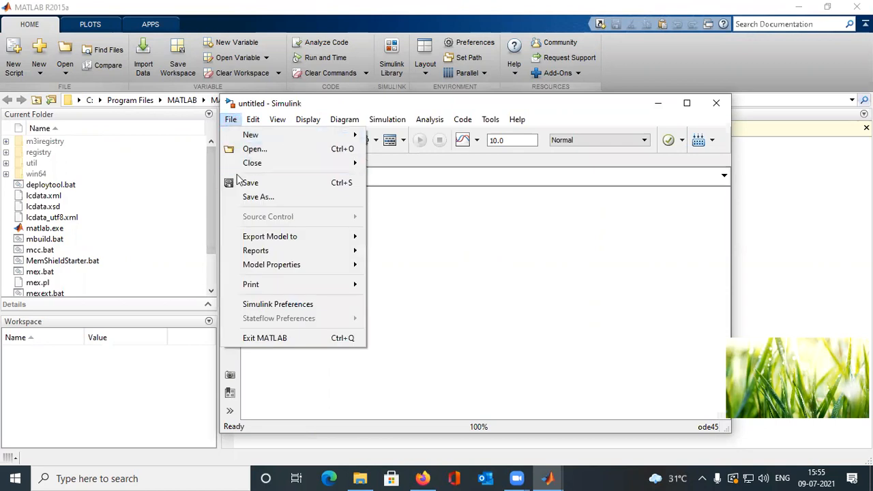
click(246, 183)
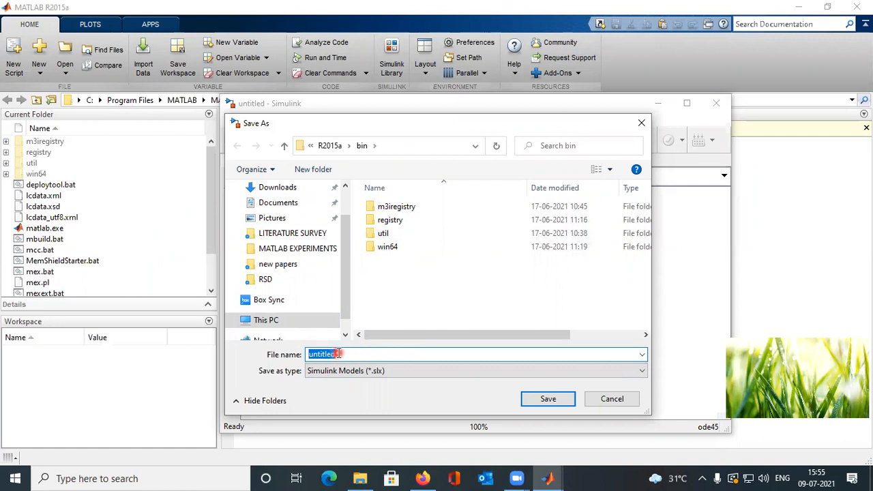
click(291, 253)
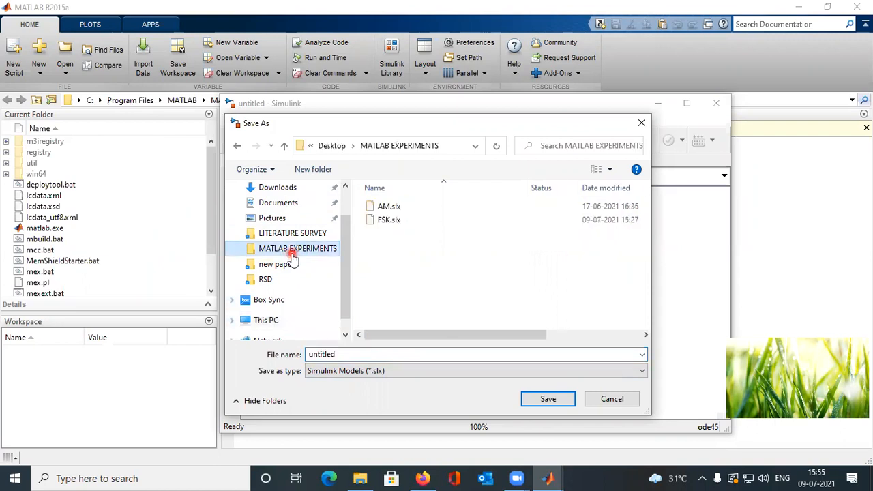
double_click(364, 359)
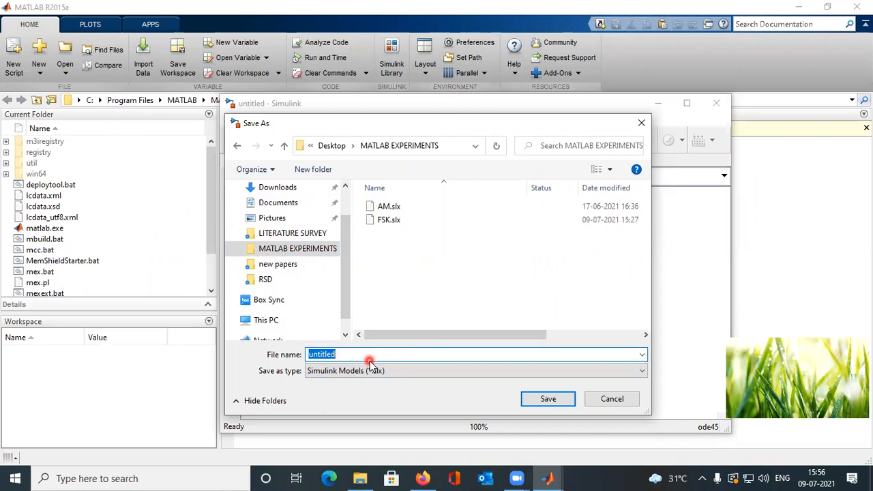
key(BackSpace)
text(fs)
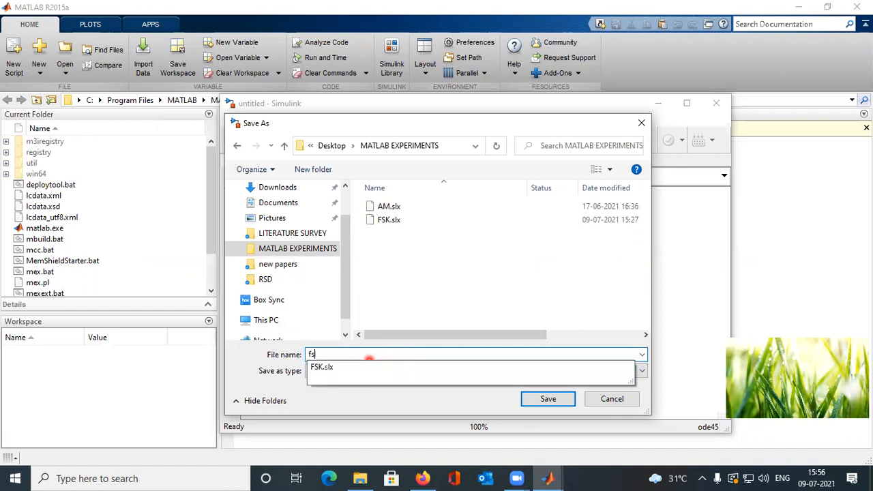
key(BackSpace)
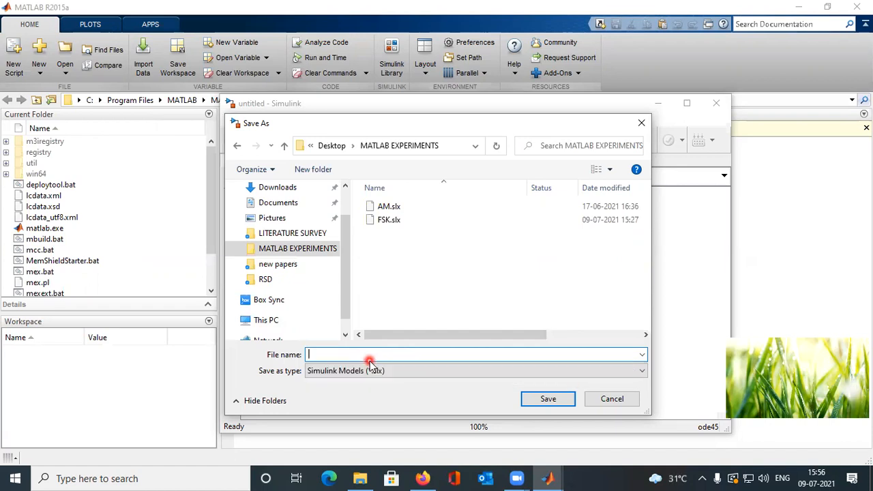
text(FSK)
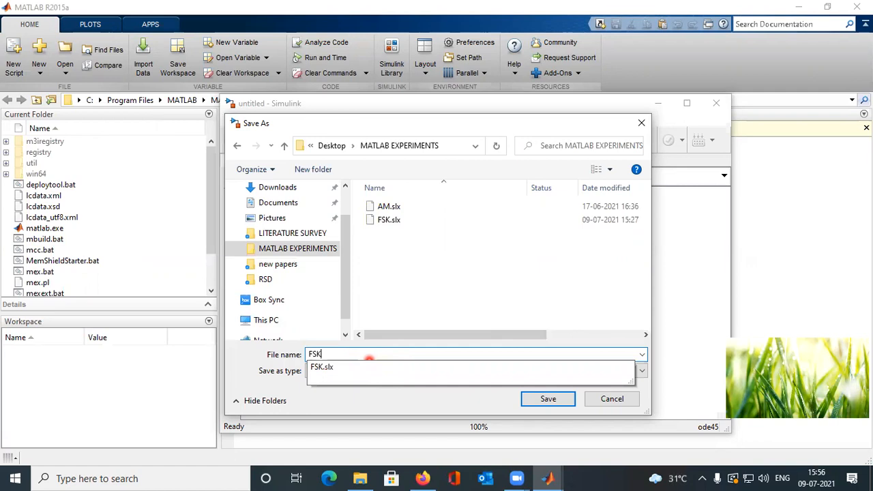
text(1)
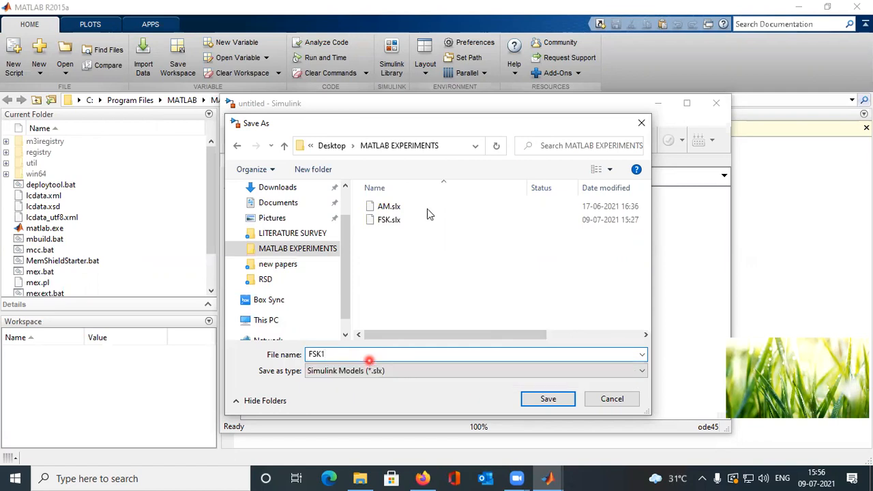
click(557, 402)
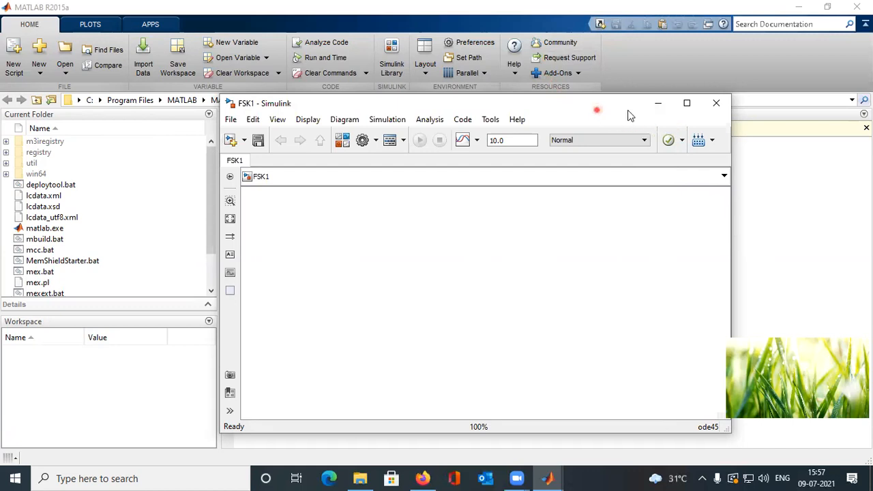
Arrange the Simulink Library Browser and a narrowed FSK1 model window side by side
drag(630, 116, 744, 108)
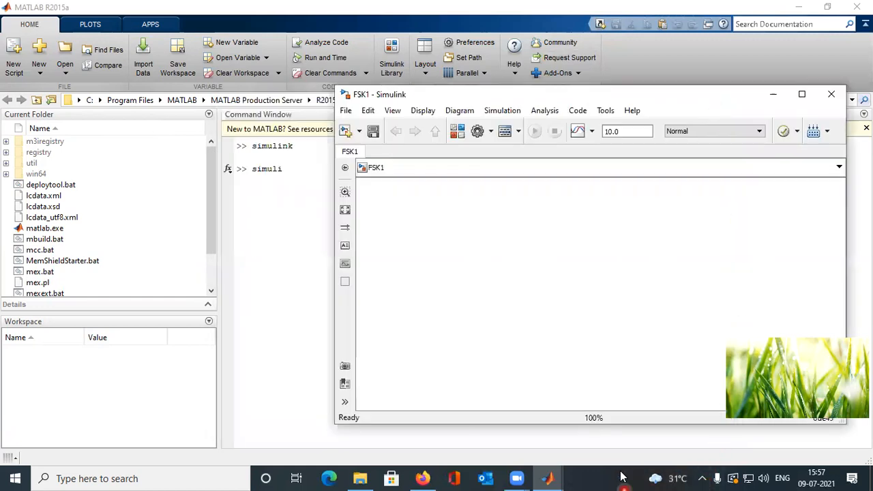
click(552, 478)
click(563, 431)
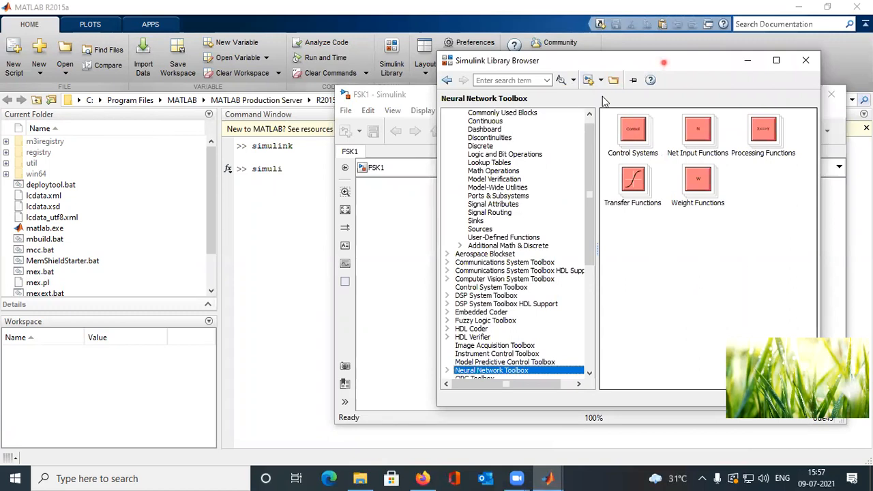
drag(664, 62, 192, 80)
click(516, 100)
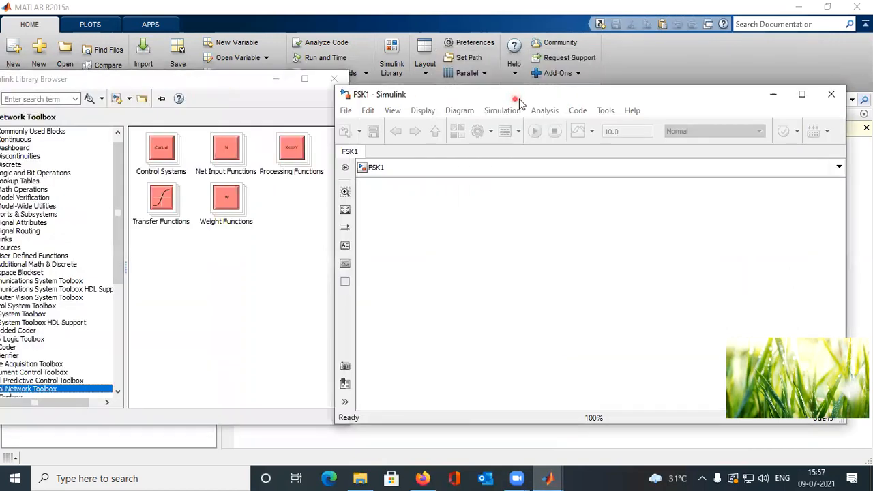
drag(519, 102, 555, 86)
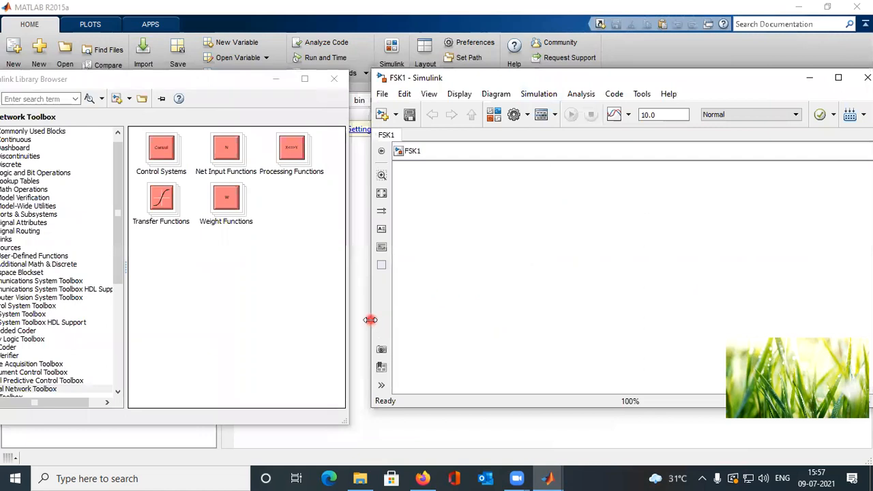
drag(370, 320, 454, 320)
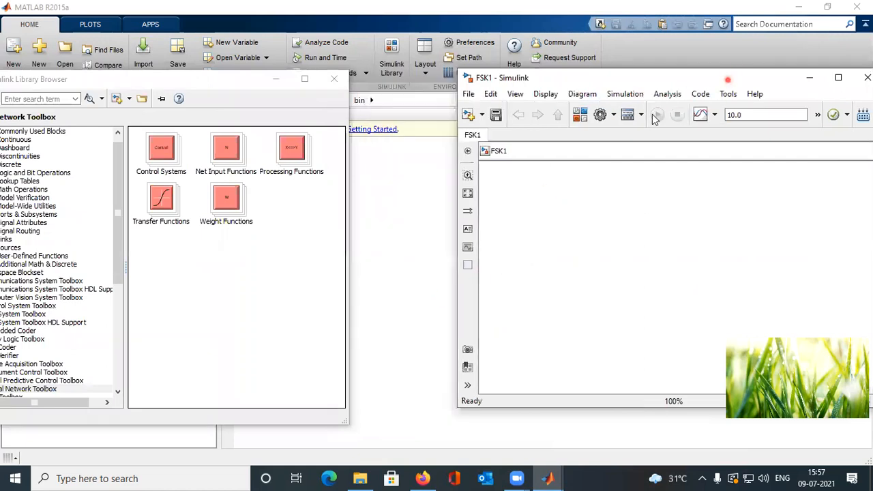
drag(733, 77, 664, 90)
drag(235, 81, 266, 75)
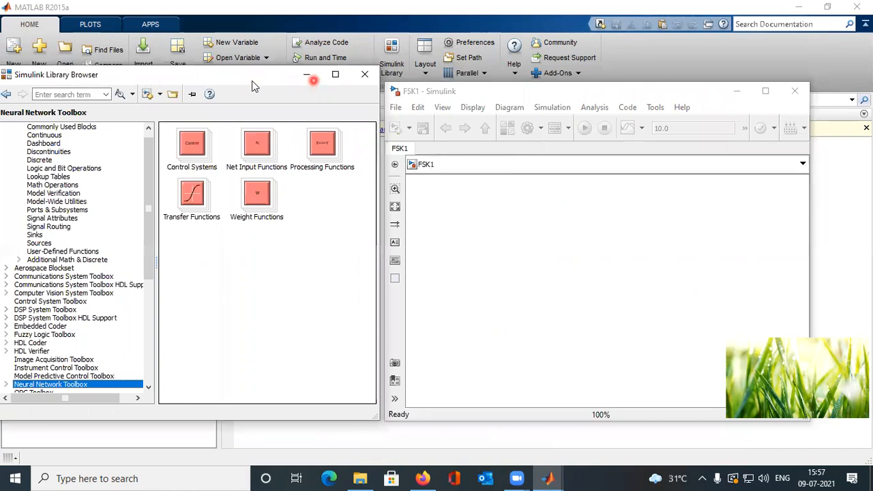
Add two Sine Wave blocks from the Simulink Sources library to the FSK1 model, one well below the other
click(39, 243)
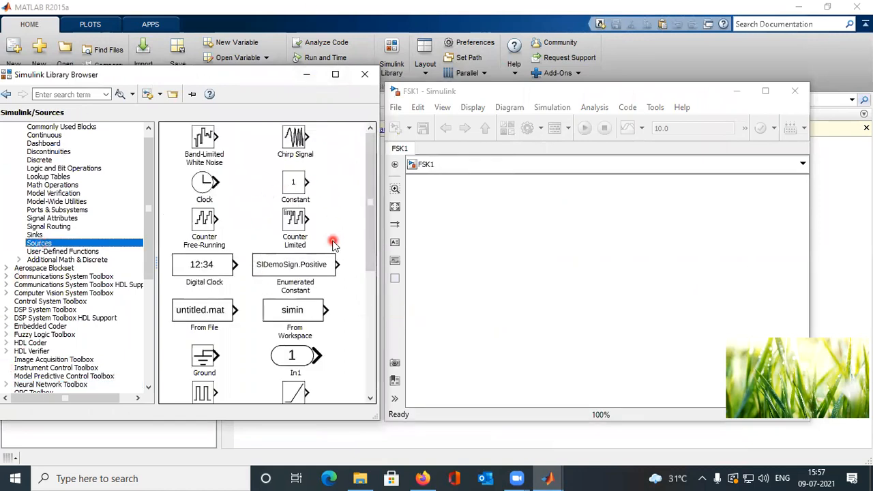
drag(369, 198, 373, 333)
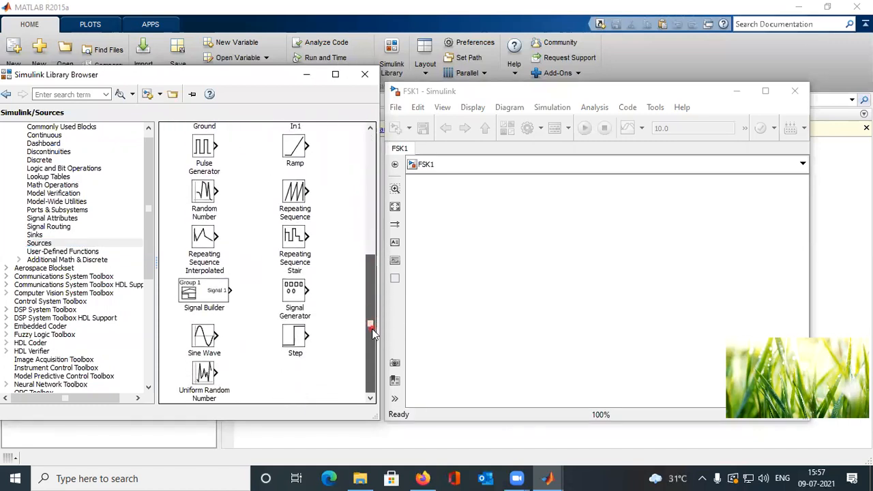
click(196, 341)
drag(196, 341, 484, 208)
drag(212, 344, 491, 365)
click(490, 208)
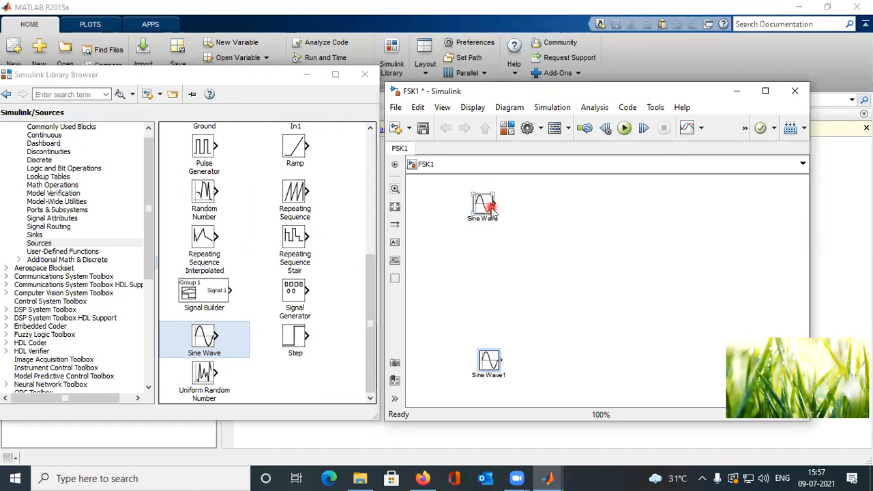
click(488, 372)
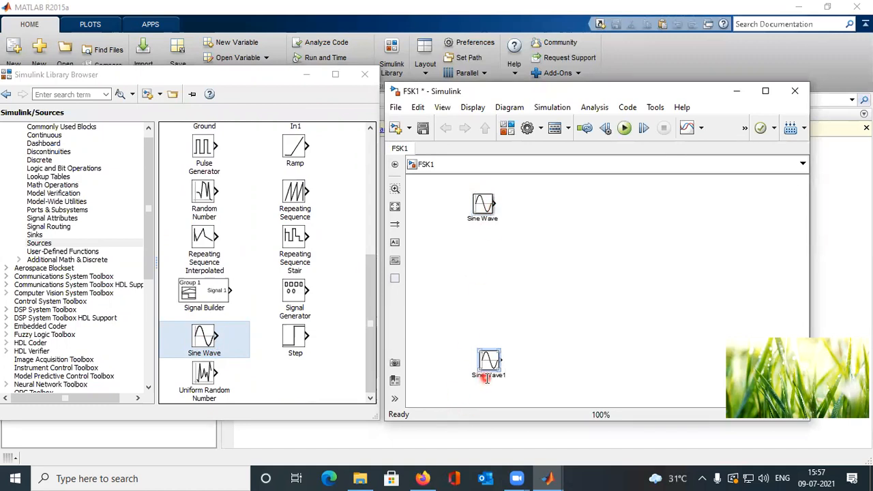
click(481, 203)
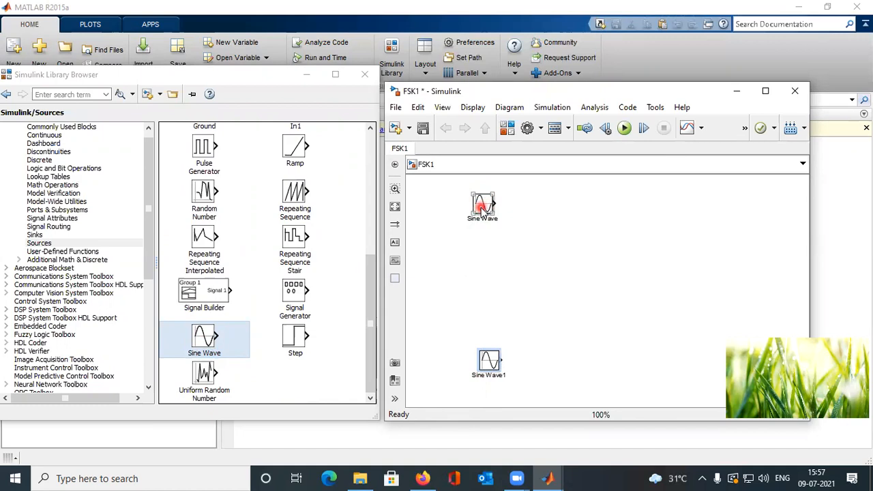
click(483, 209)
double_click(483, 208)
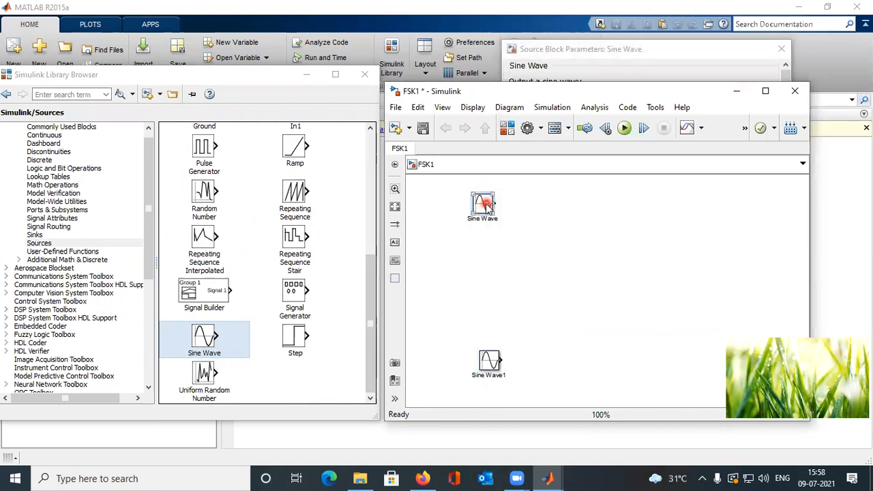
right_click(486, 206)
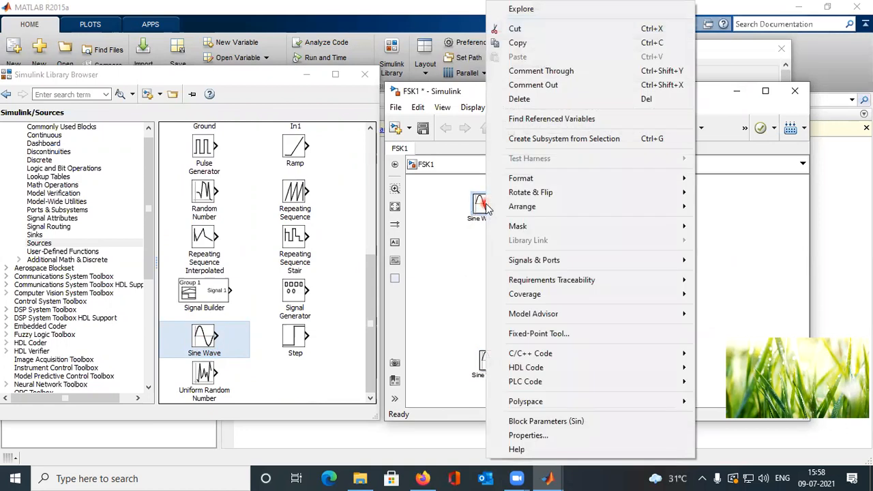
click(734, 220)
Set the upper Sine Wave block's frequency to 50 rad/sec and its sample time to 0.001
double_click(482, 202)
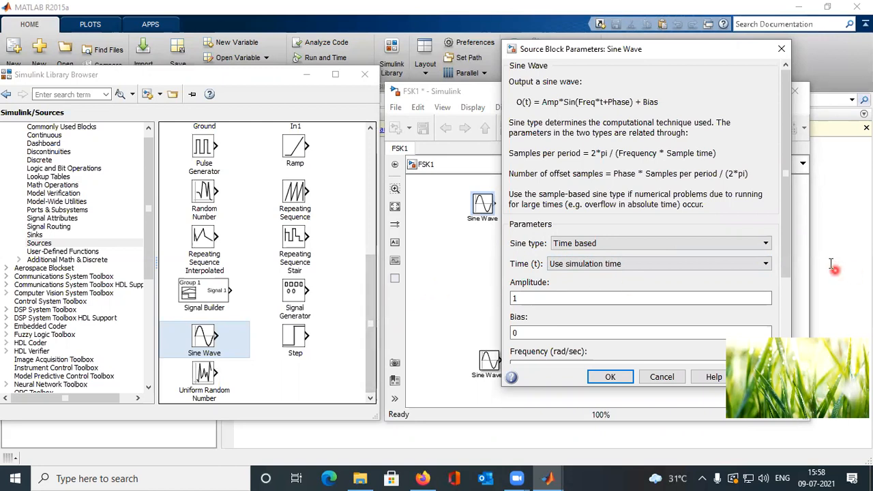
drag(787, 225, 795, 303)
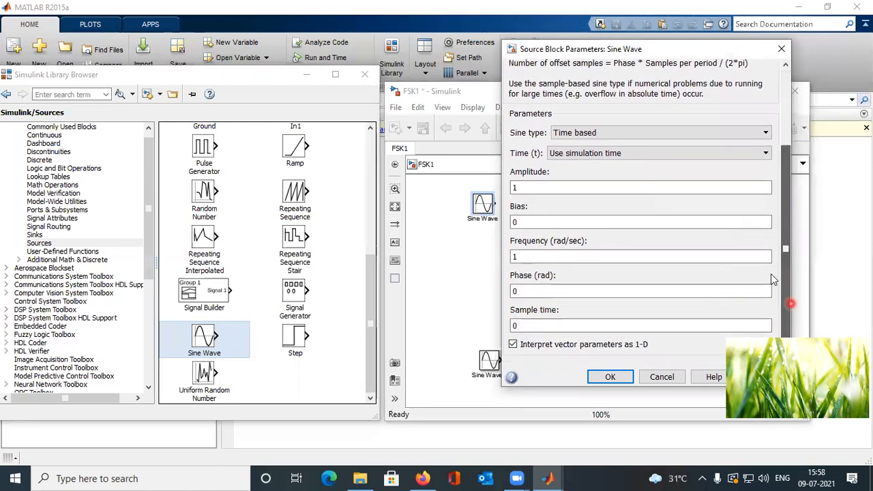
click(520, 191)
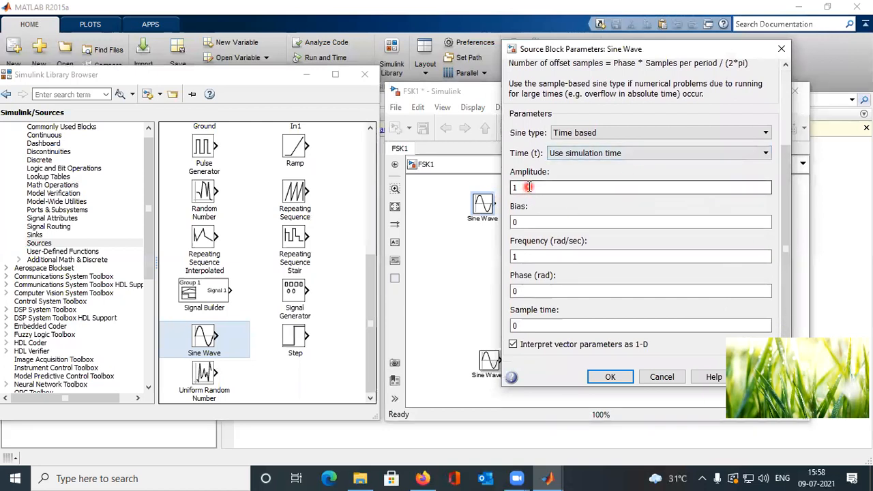
double_click(539, 257)
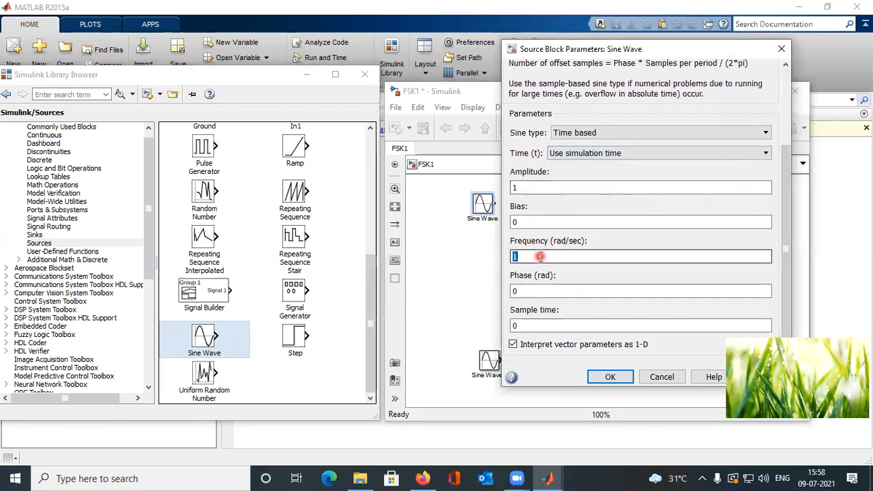
text(50)
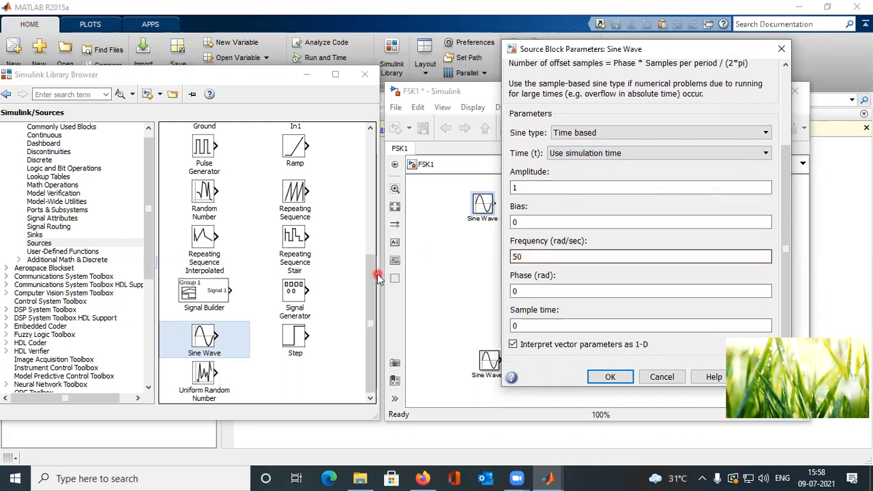
double_click(520, 326)
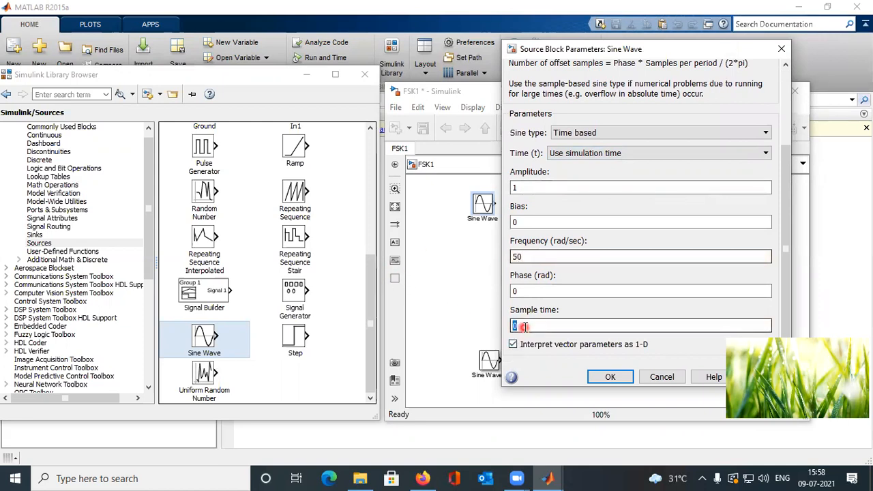
text(0.001)
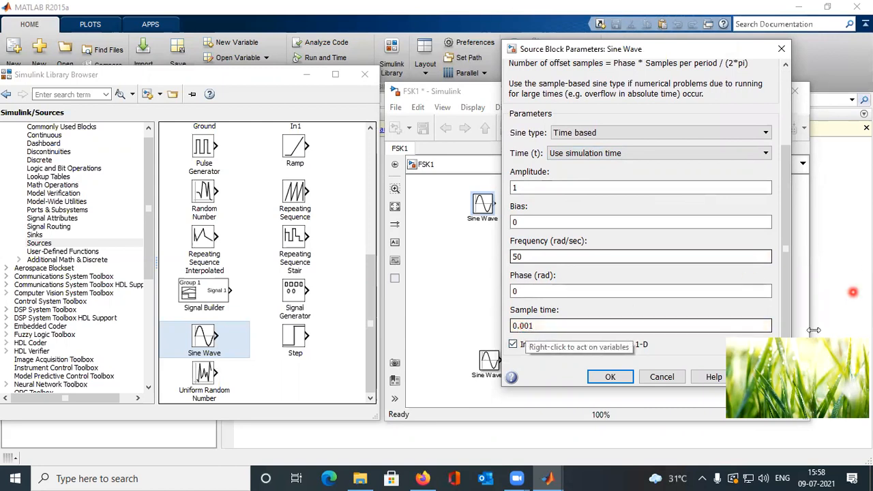
click(610, 376)
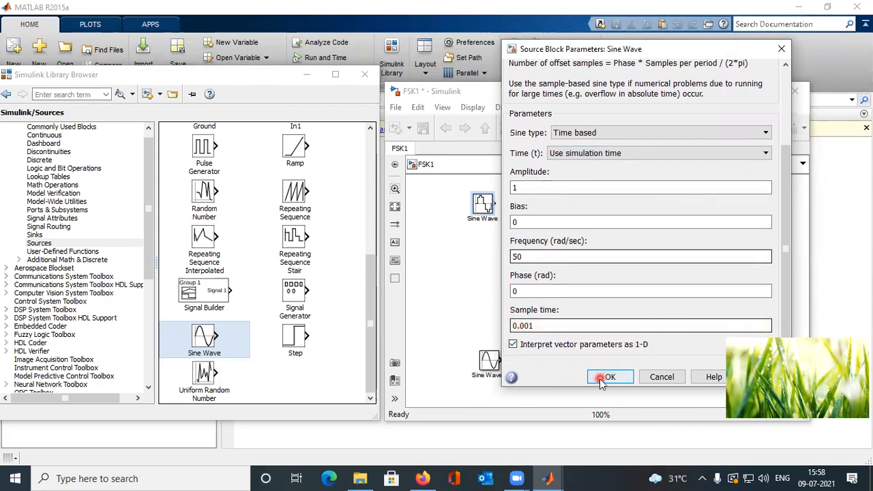
Set the lower Sine Wave1 block's frequency to 10 rad/sec and its sample time to 0.001
double_click(487, 362)
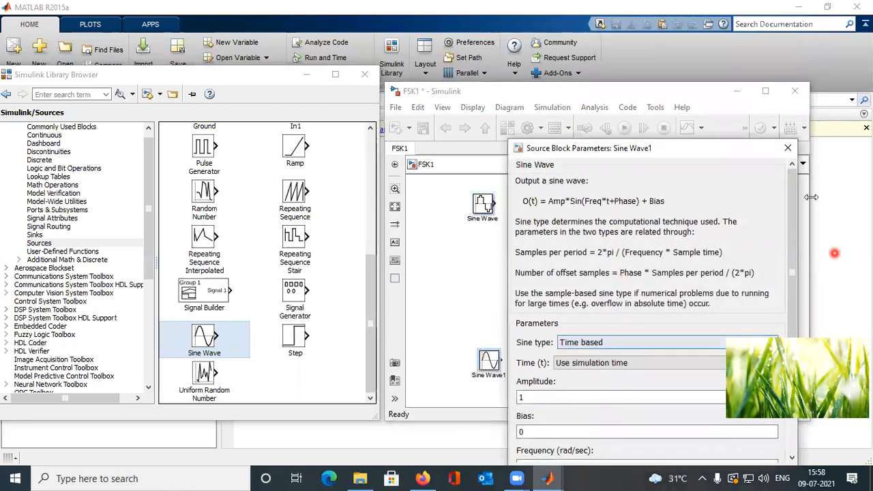
drag(698, 152, 661, 53)
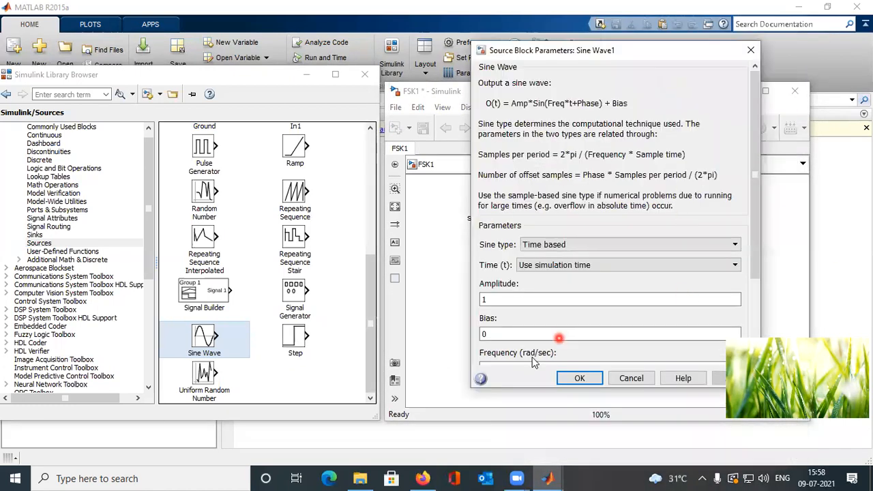
drag(755, 219, 756, 303)
double_click(495, 258)
text(10)
double_click(495, 327)
text(0.001)
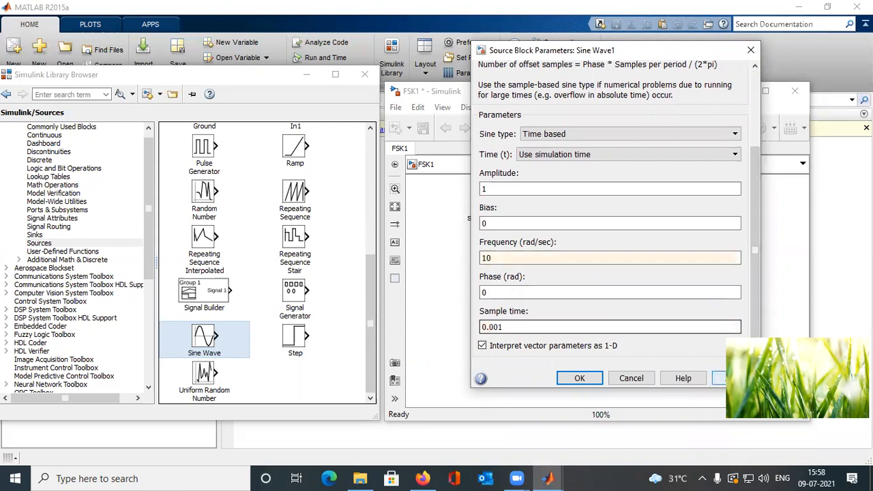
click(582, 379)
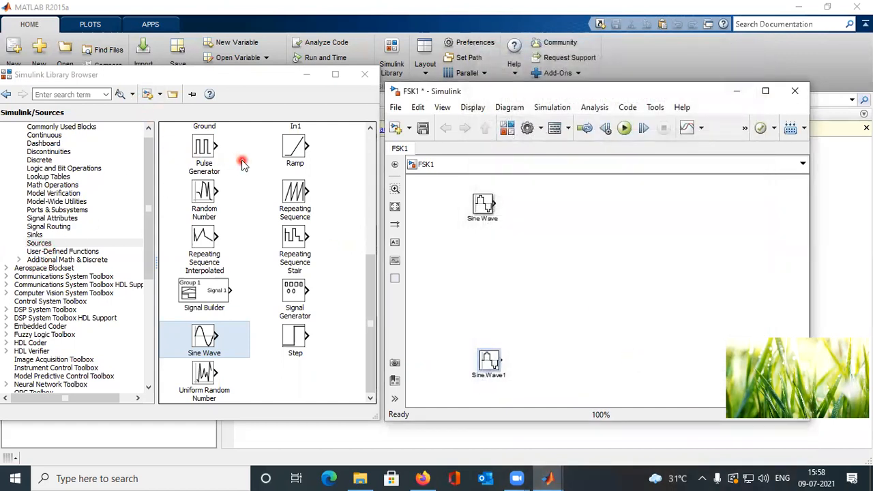
Add a Pulse Generator block between the two sine waves, with a period of 2 secs and a pulse width of 50%
drag(199, 148, 485, 291)
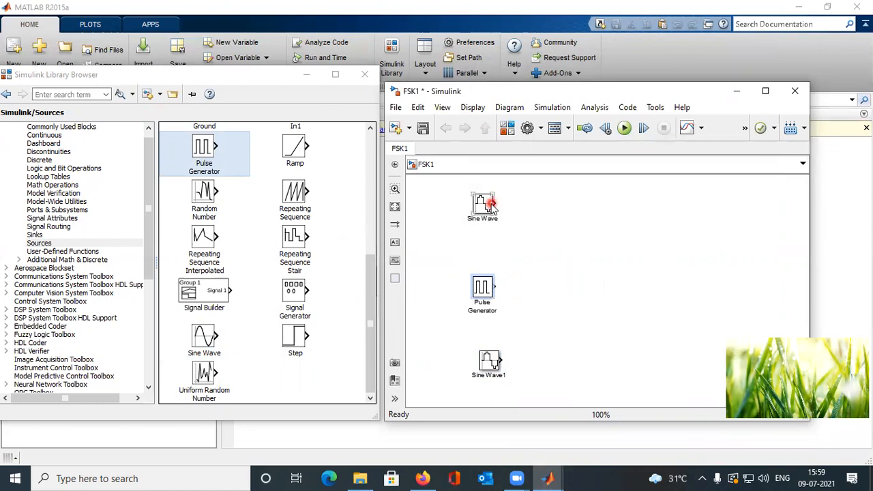
double_click(488, 289)
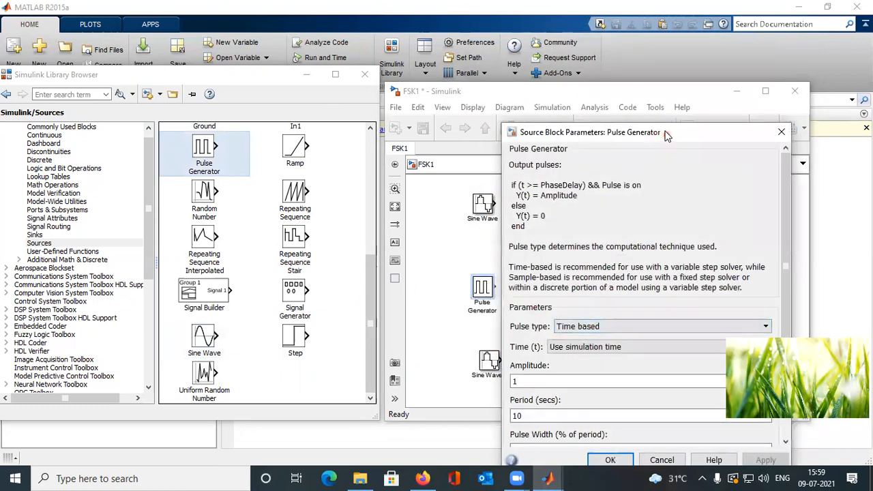
drag(666, 134, 633, 68)
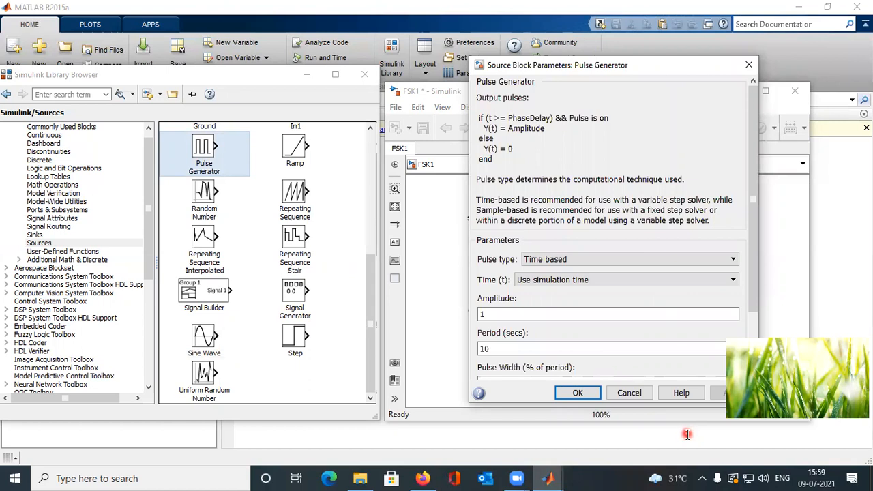
click(755, 249)
double_click(488, 272)
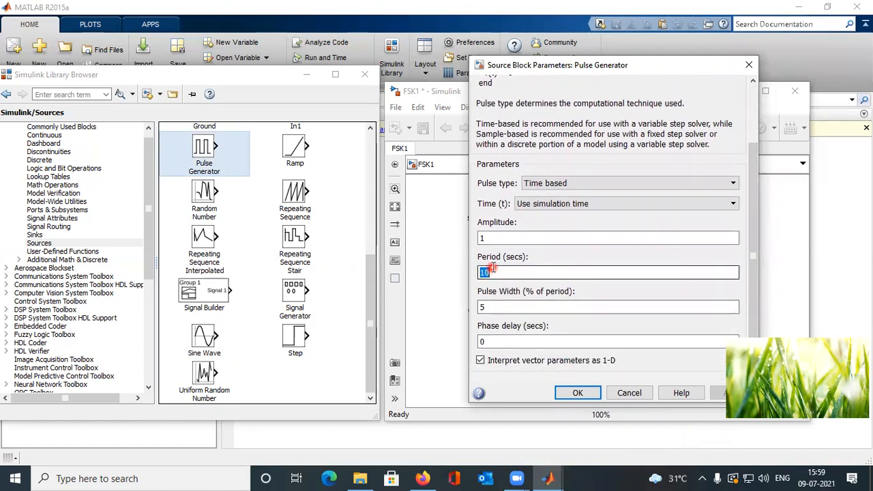
text(20)
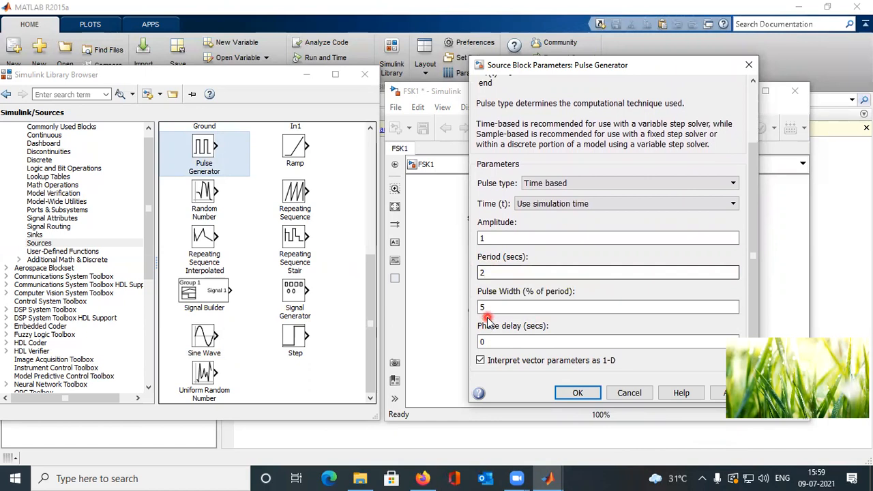
double_click(494, 307)
text(05)
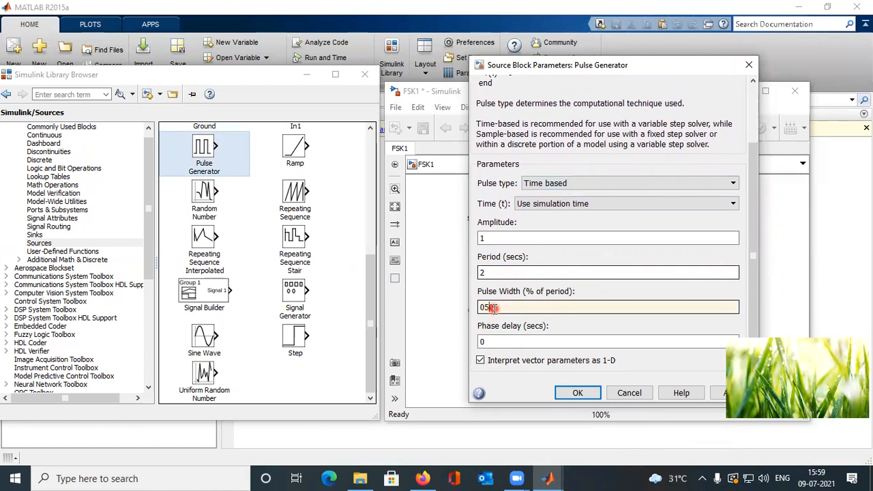
key(BackSpace)
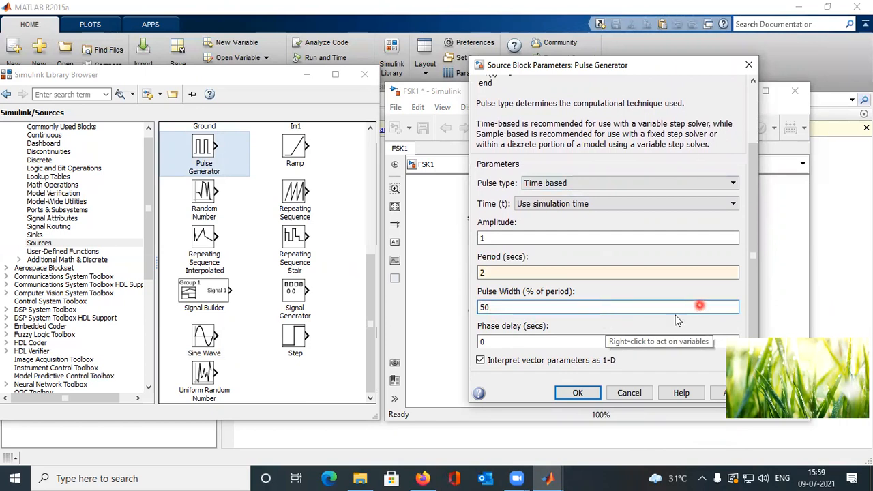
click(572, 395)
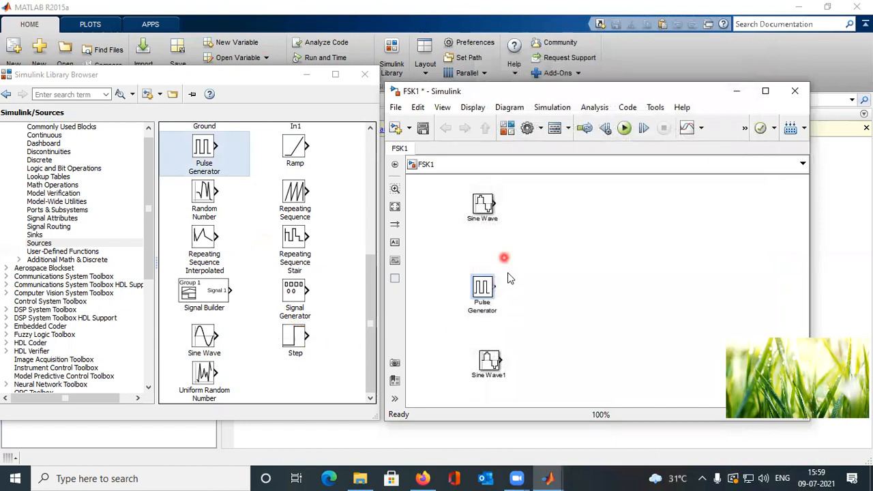
Align Sine Wave1 beneath the Pulse Generator and add a Switch from Commonly Used Blocks to the right of the Pulse Generator
drag(488, 357, 481, 362)
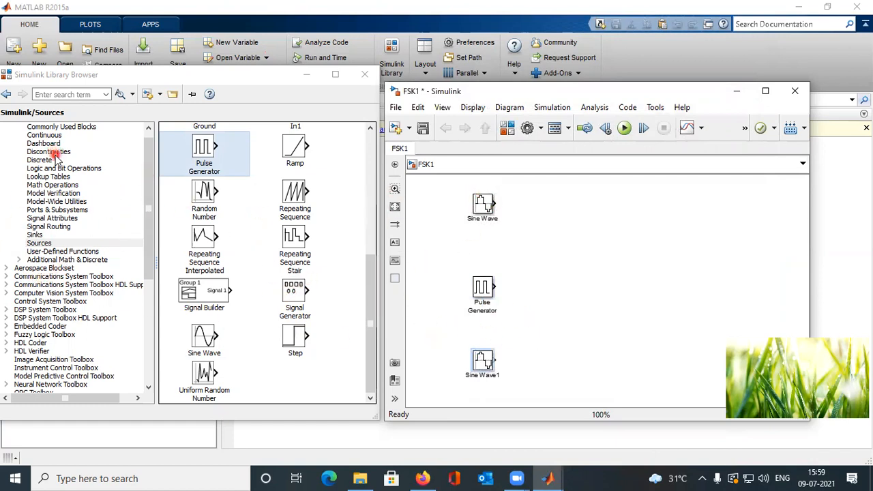
click(63, 128)
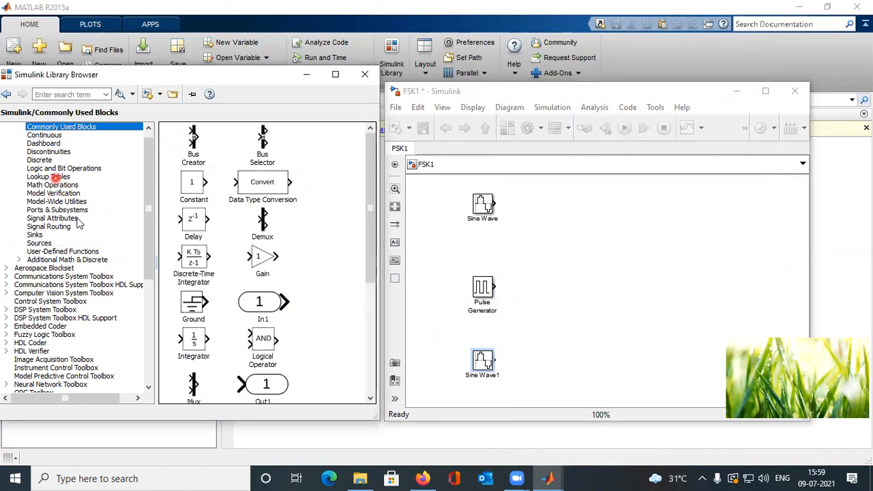
scroll(251, 300, down, 3)
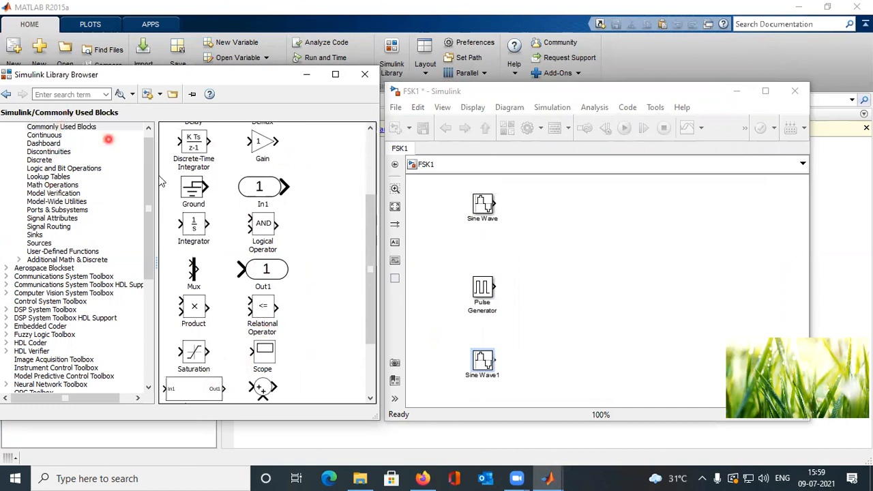
scroll(265, 259, down, 2)
drag(195, 338, 607, 292)
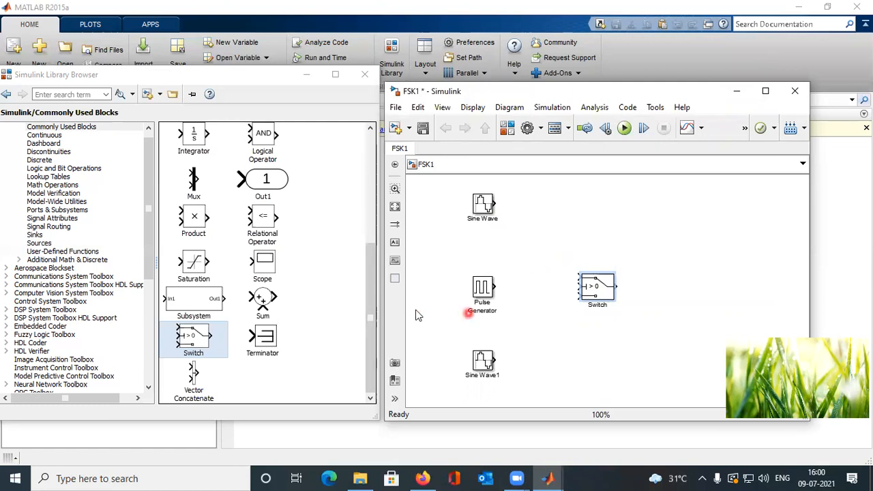
Set the Switch block's threshold to 00.10
double_click(586, 289)
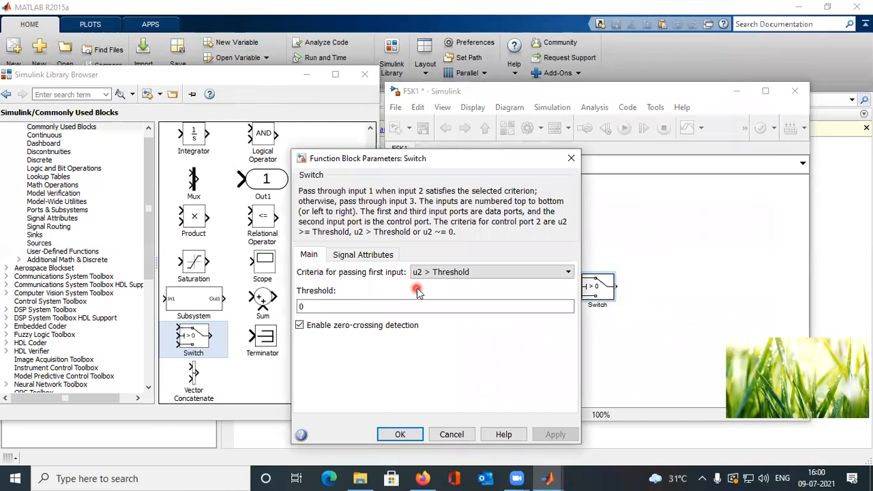
double_click(315, 307)
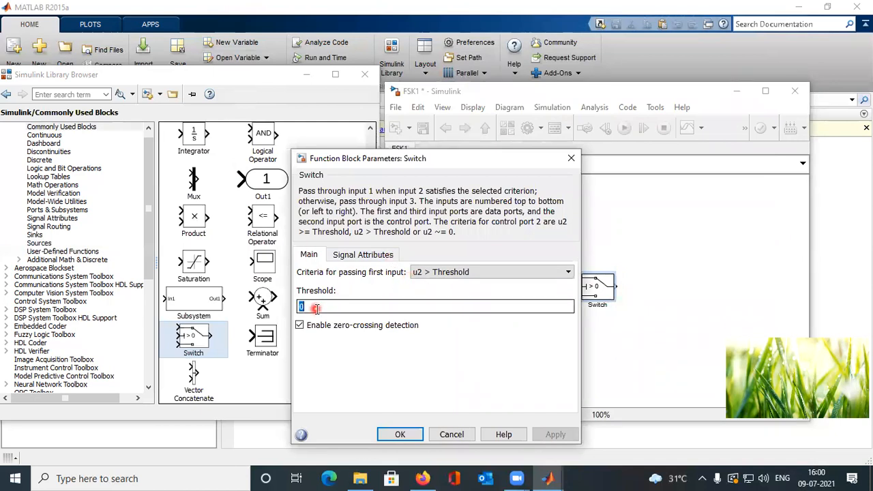
text(0.1)
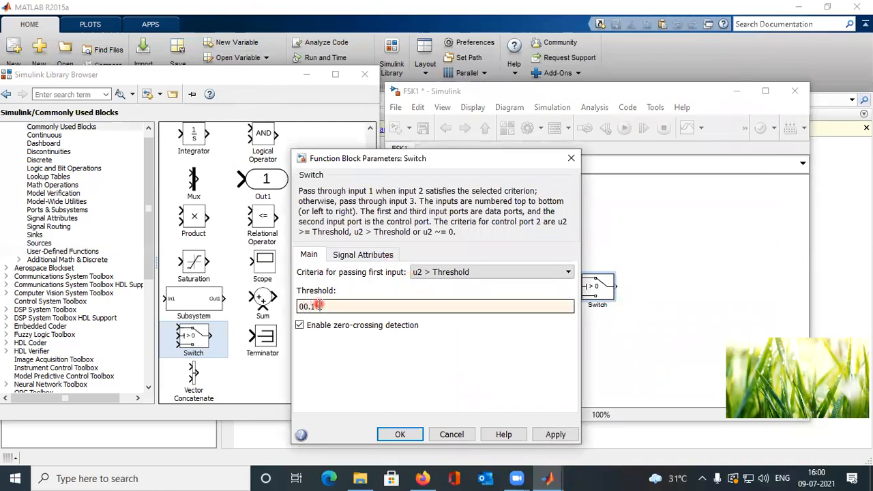
text(0)
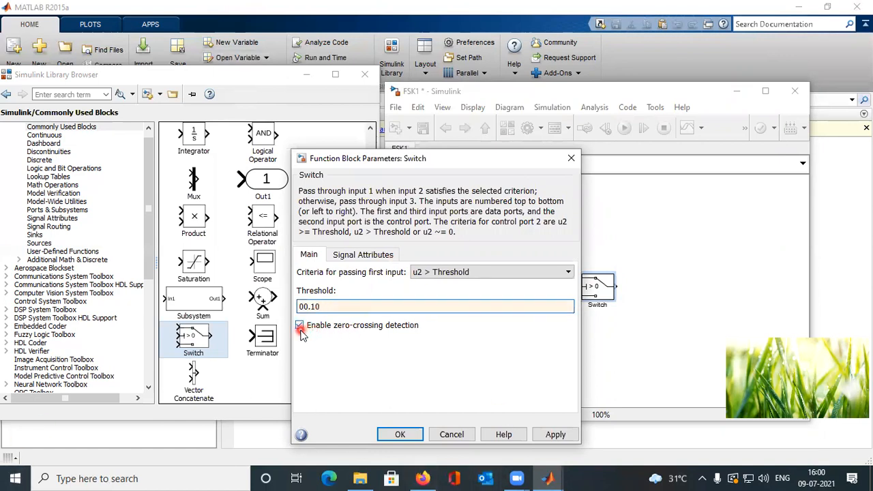
click(558, 435)
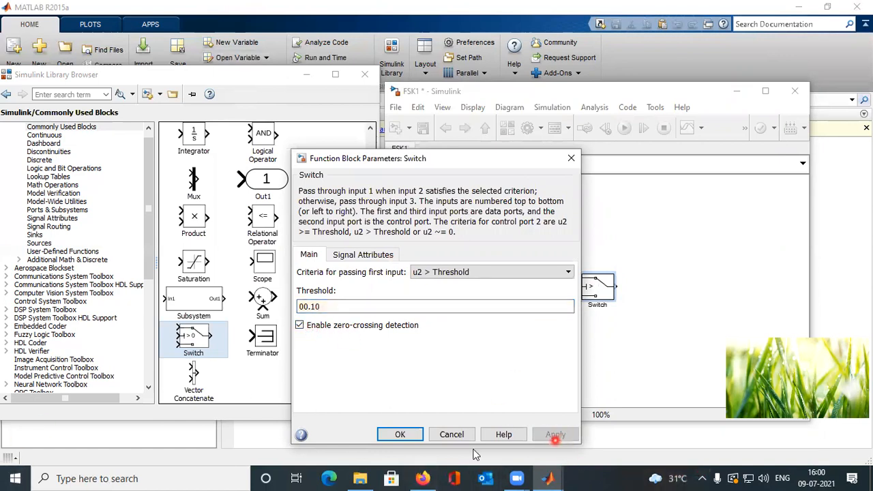
click(401, 435)
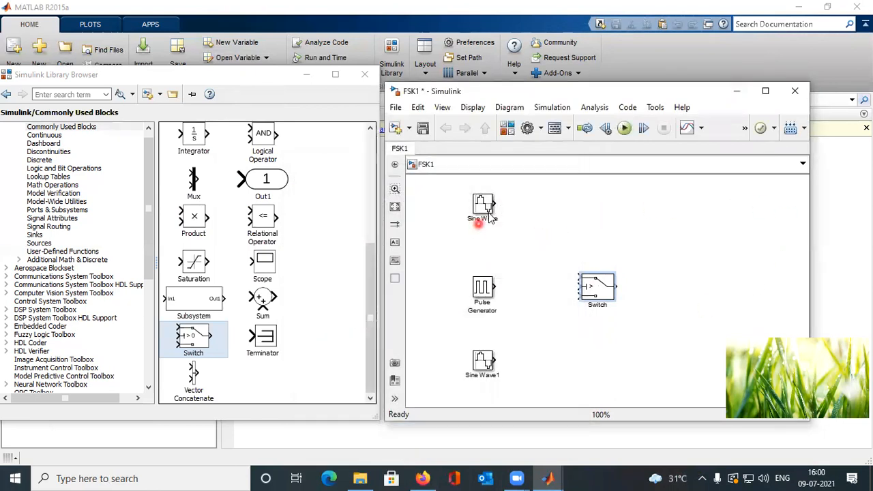
Connect Sine Wave, Pulse Generator and Sine Wave1 to the Switch's first, second and third inputs respectively
drag(492, 204, 577, 277)
drag(512, 285, 578, 287)
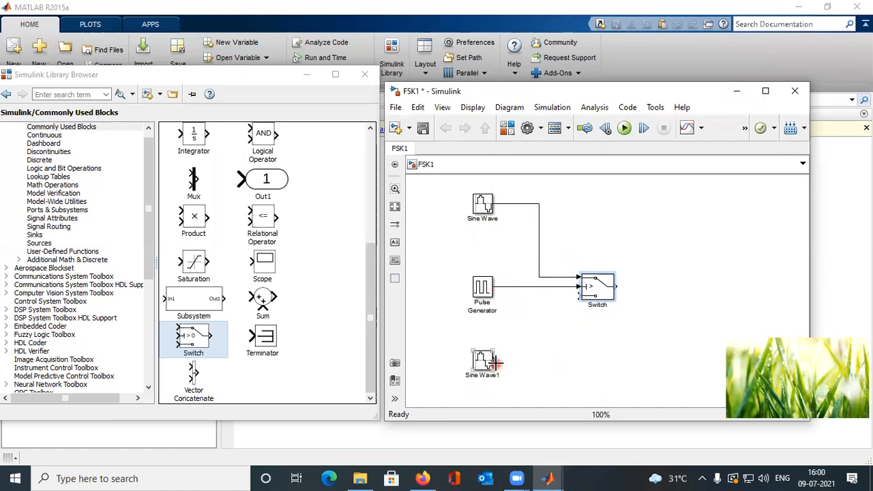
mouse_move(501, 360)
mouse_down()
mouse_move(572, 334)
mouse_move(579, 294)
mouse_up()
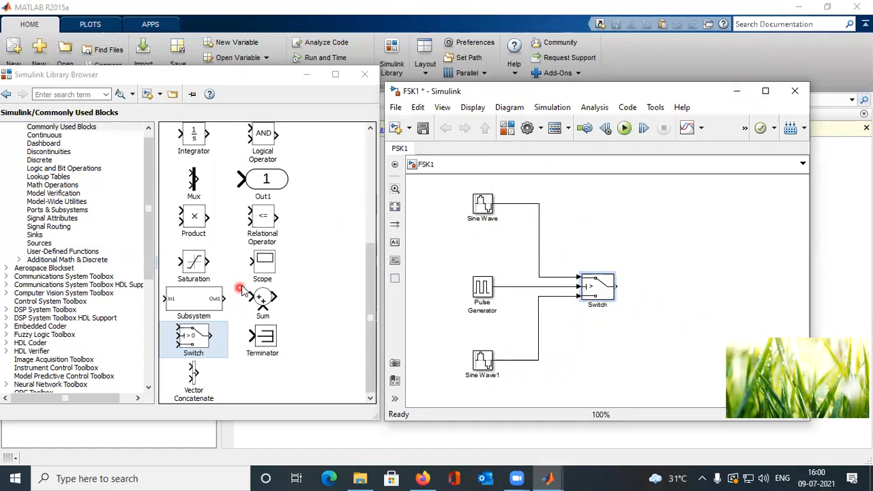
Add a Scope from Commonly Used Blocks to the right of the Switch and connect the Switch output to it
drag(264, 268, 746, 289)
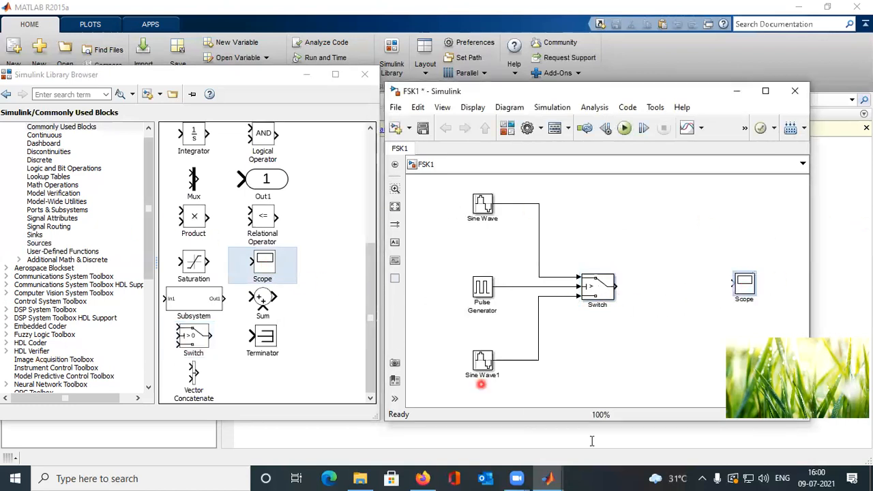
click(740, 290)
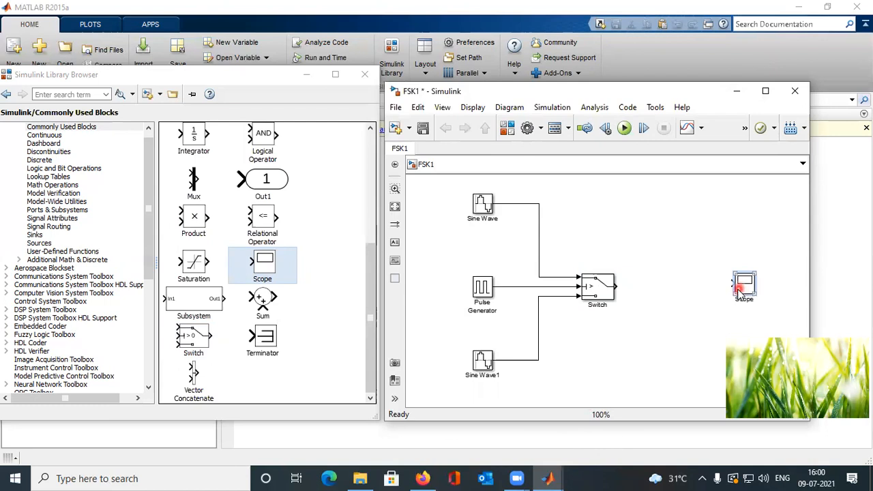
double_click(738, 291)
click(273, 304)
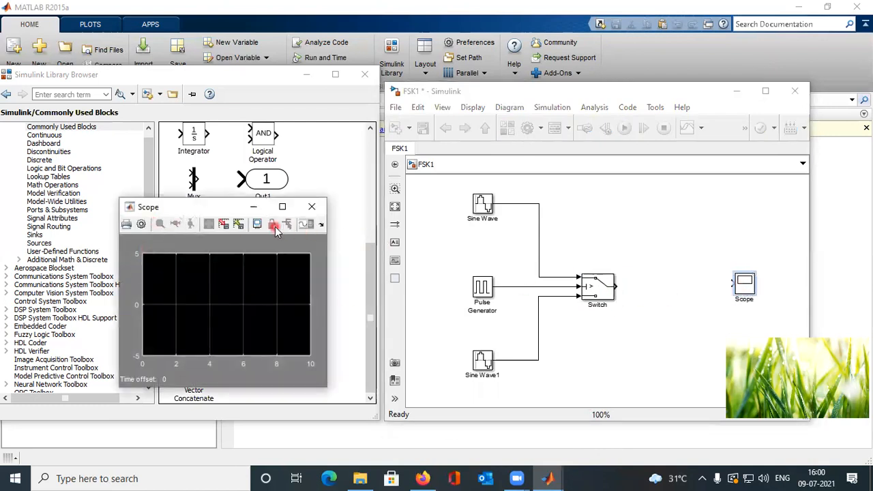
click(312, 207)
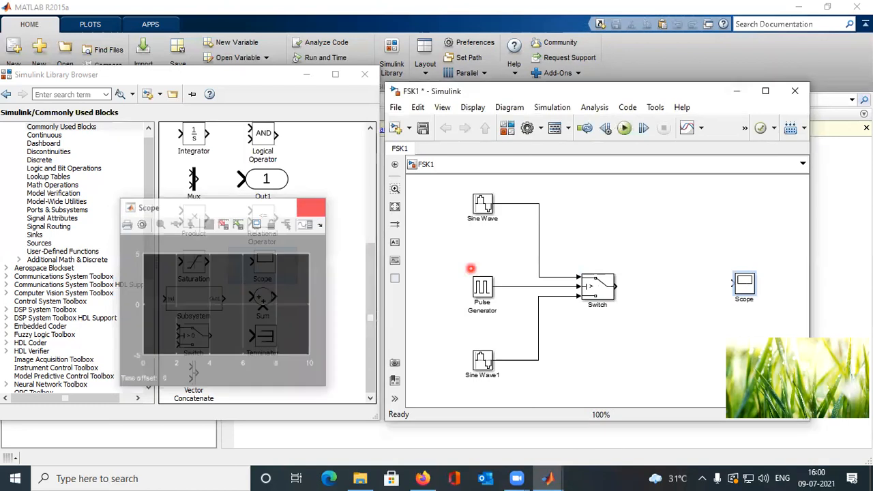
drag(614, 285, 733, 282)
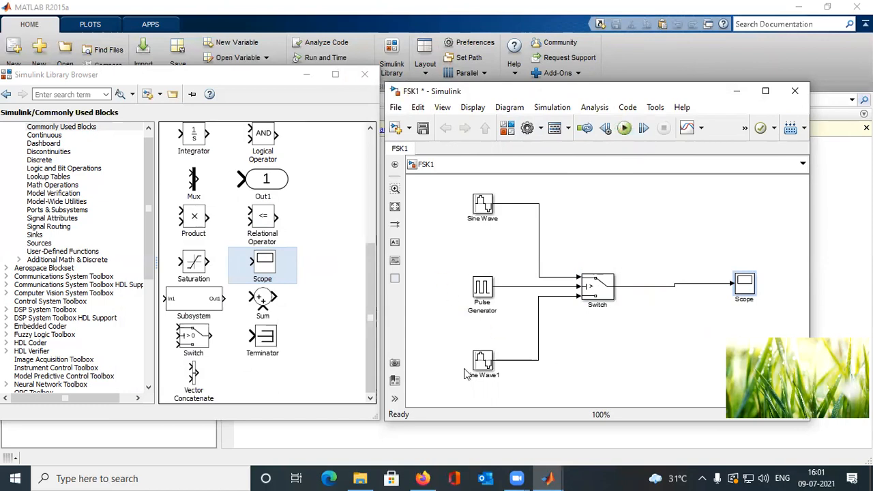
Run the simulation and view the FSK waveform in the maximized Scope window
click(624, 129)
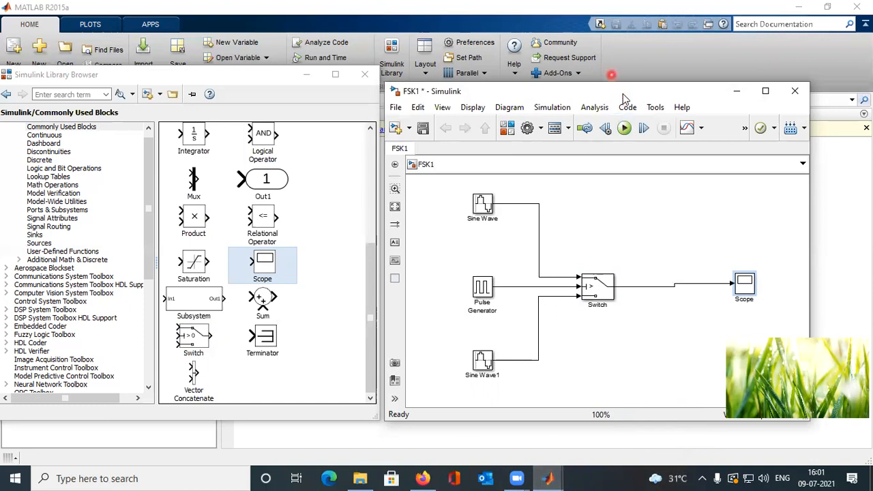
click(547, 478)
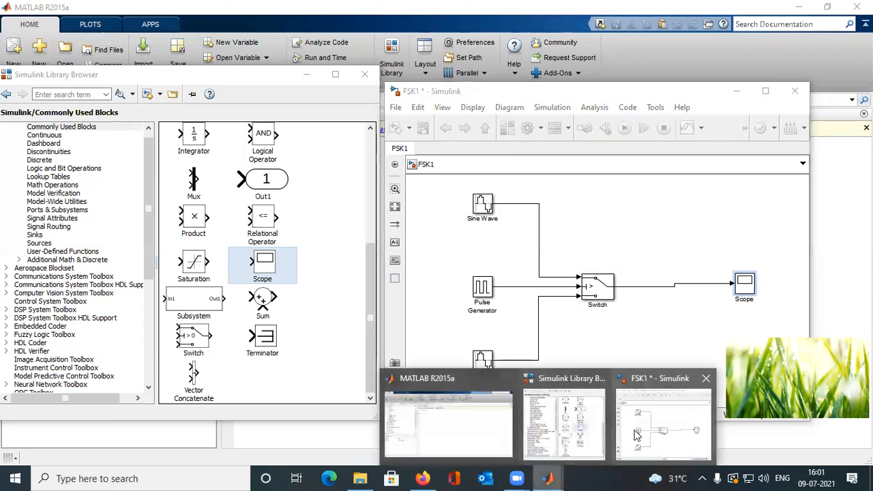
click(683, 416)
click(738, 291)
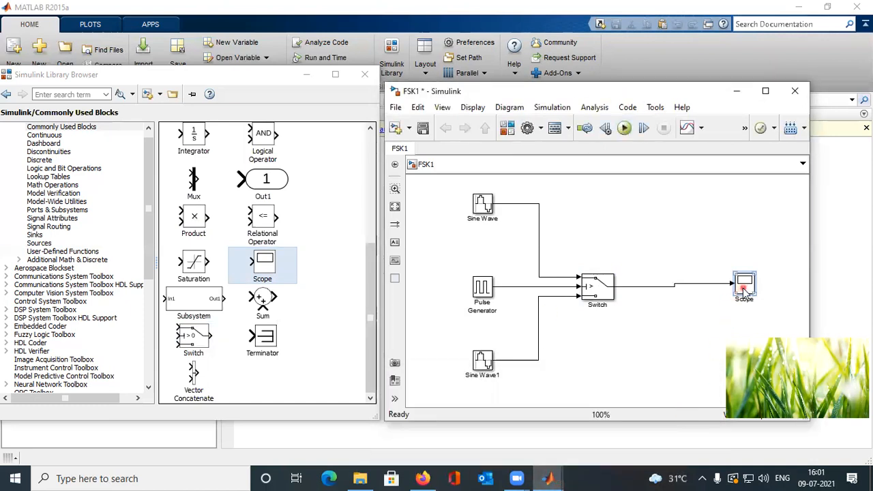
double_click(745, 290)
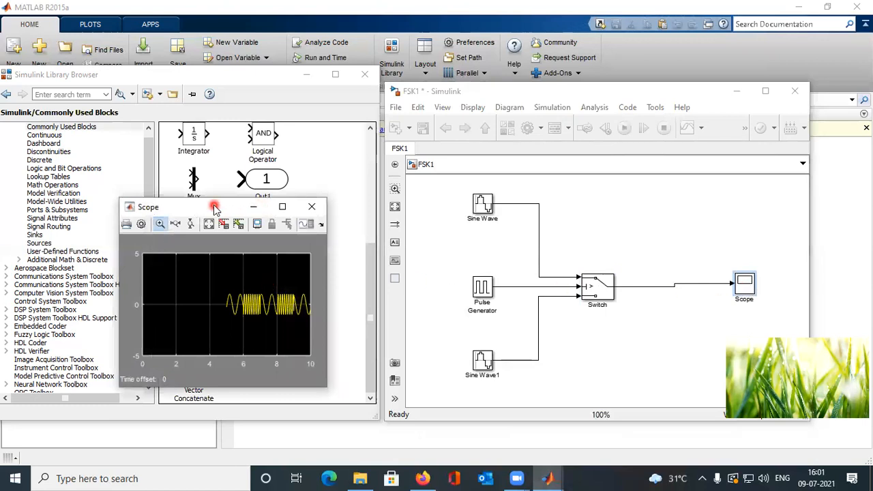
drag(215, 208, 242, 172)
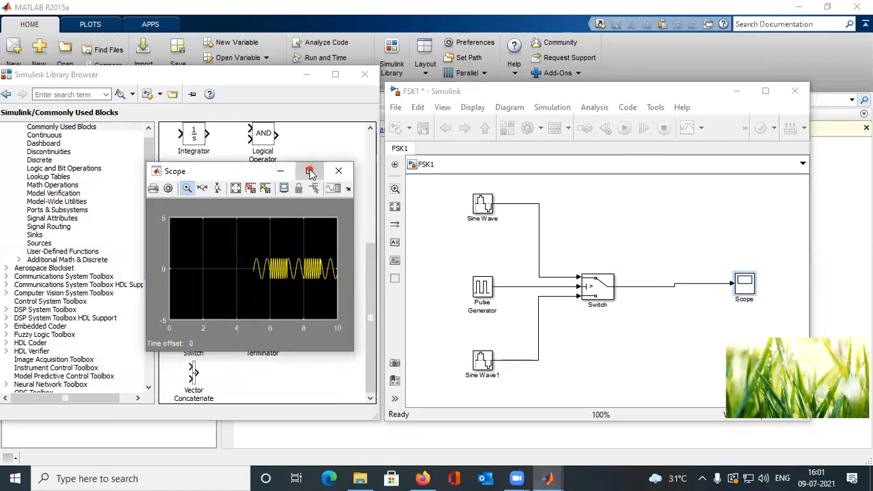
click(308, 171)
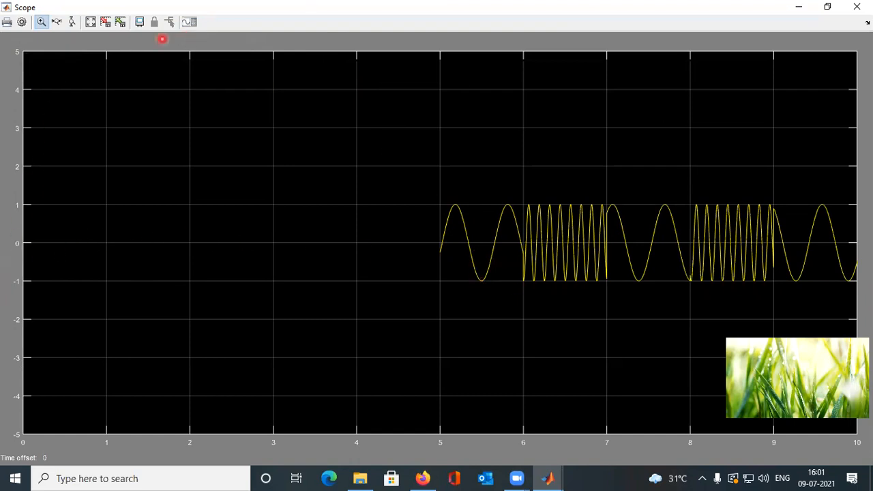
Enable the Floating Scope option in the Scope's parameters and rerun the simulation
click(23, 24)
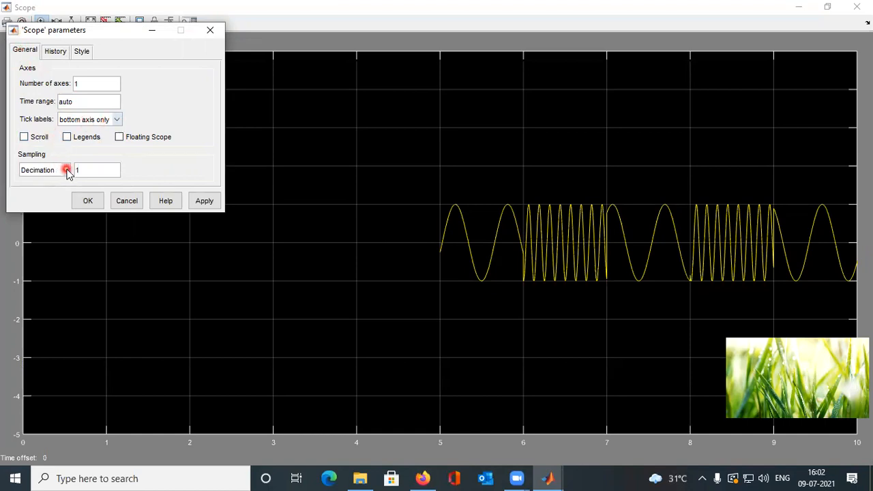
click(116, 119)
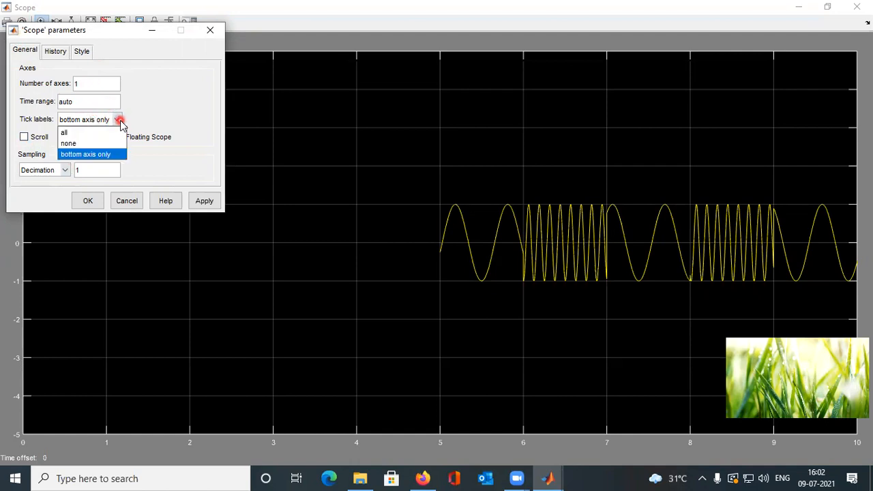
click(119, 120)
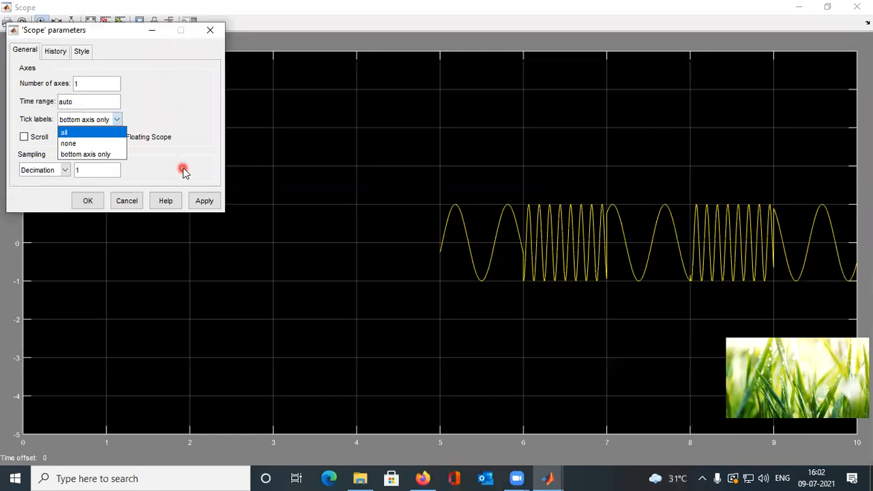
click(145, 155)
click(120, 138)
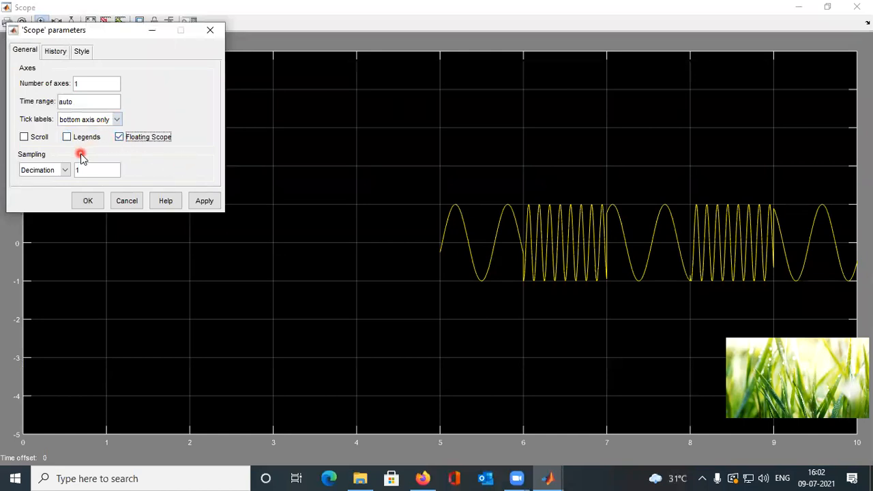
click(202, 200)
click(96, 201)
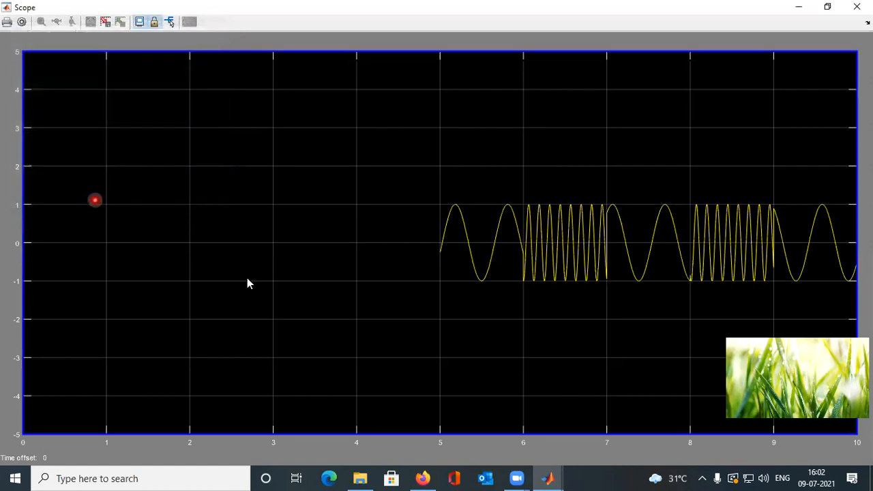
click(857, 6)
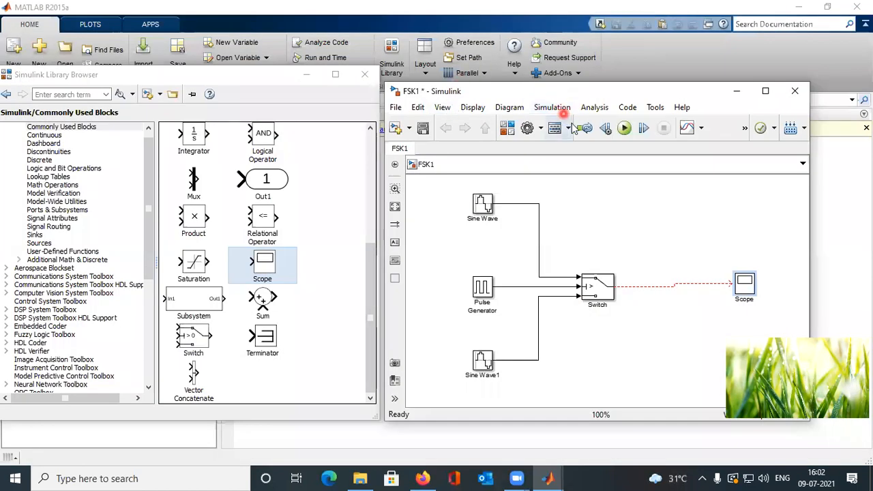
click(624, 128)
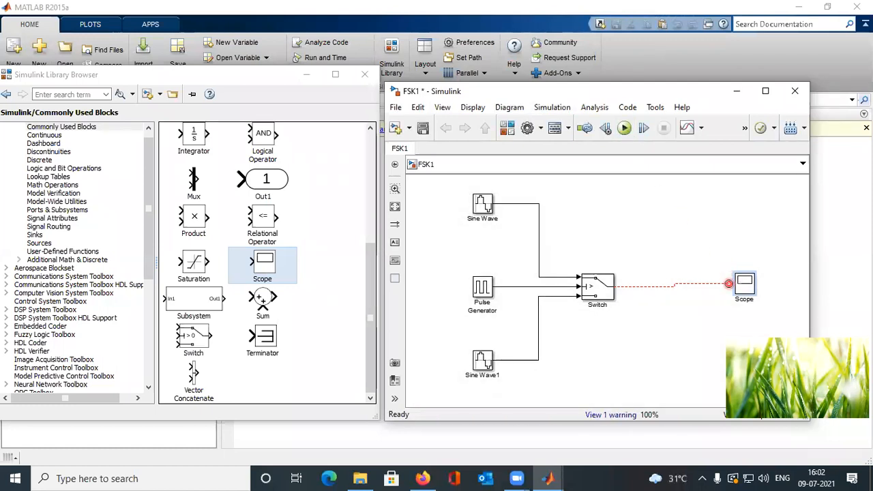
Turn off the Scope's Floating Scope option and run the simulation again
double_click(746, 283)
click(23, 22)
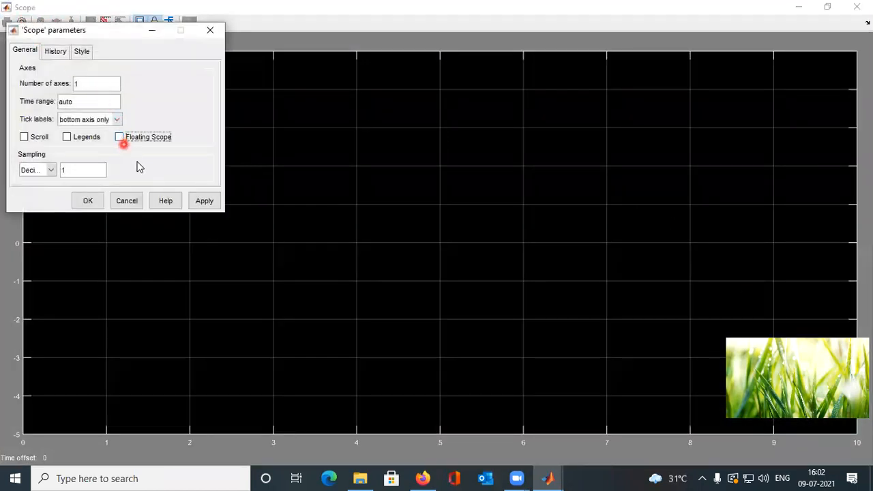
click(213, 205)
click(82, 202)
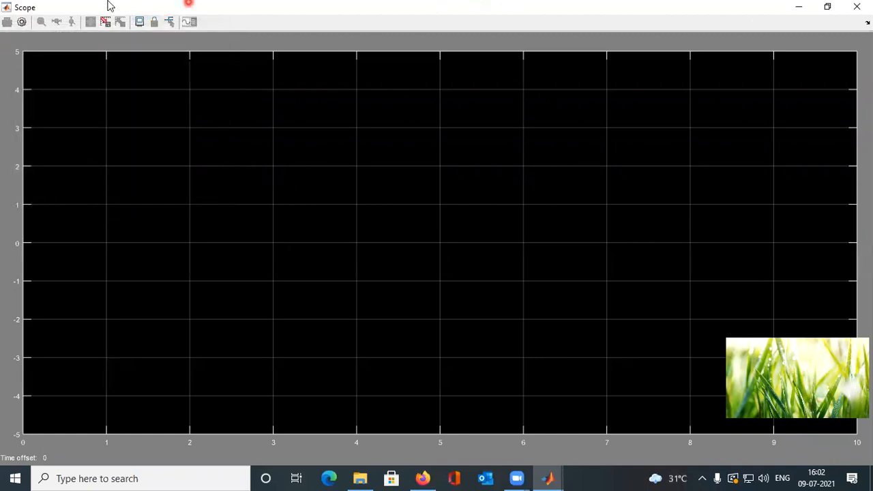
click(857, 7)
click(625, 129)
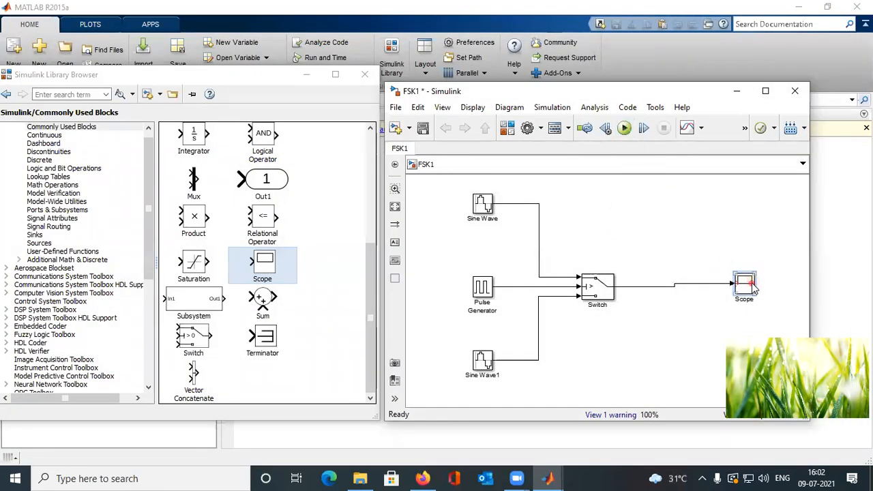
Remove the limit on stored data points in the Scope's history settings and rerun the simulation
double_click(745, 283)
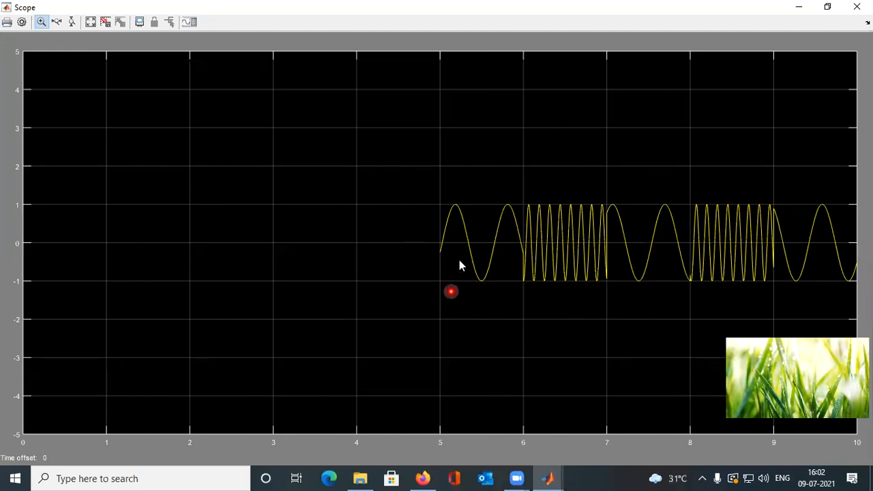
click(22, 22)
click(56, 54)
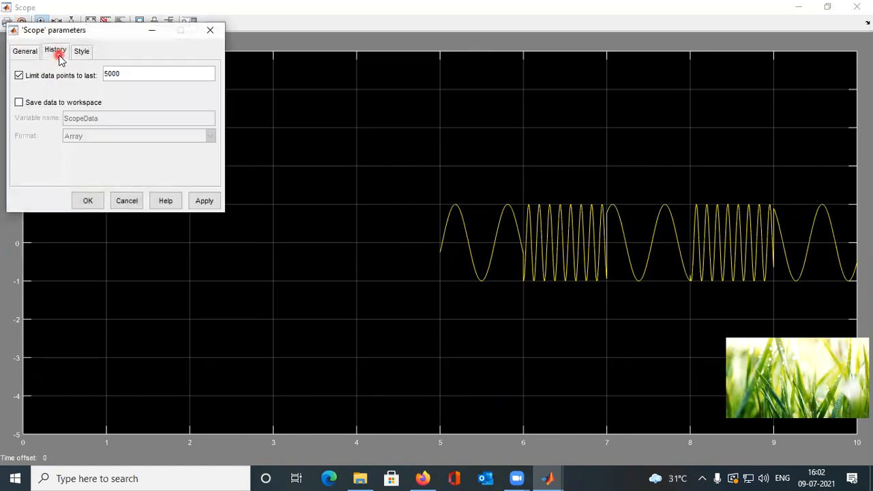
click(19, 75)
click(204, 201)
click(87, 200)
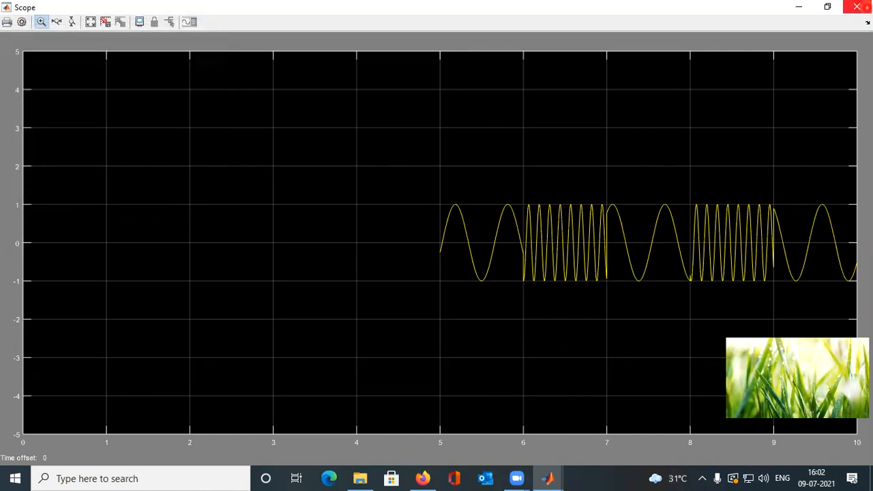
click(857, 7)
click(624, 129)
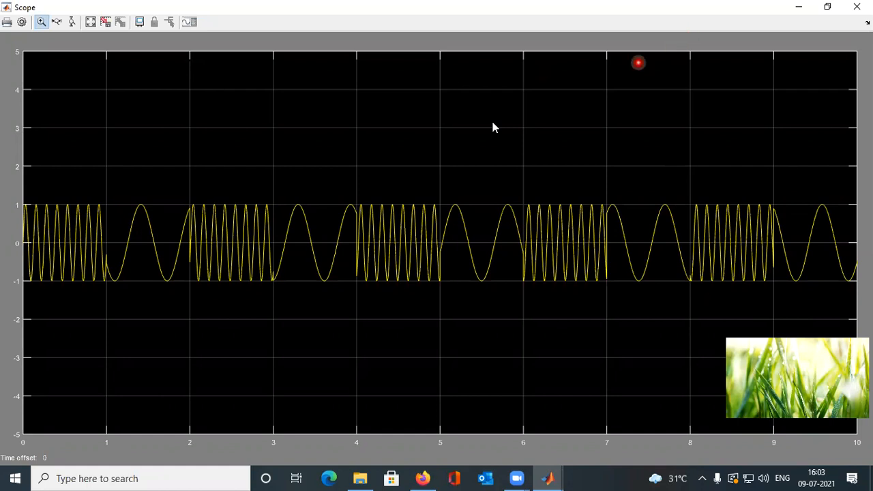
Set the Scope's number of axes to 2
click(23, 23)
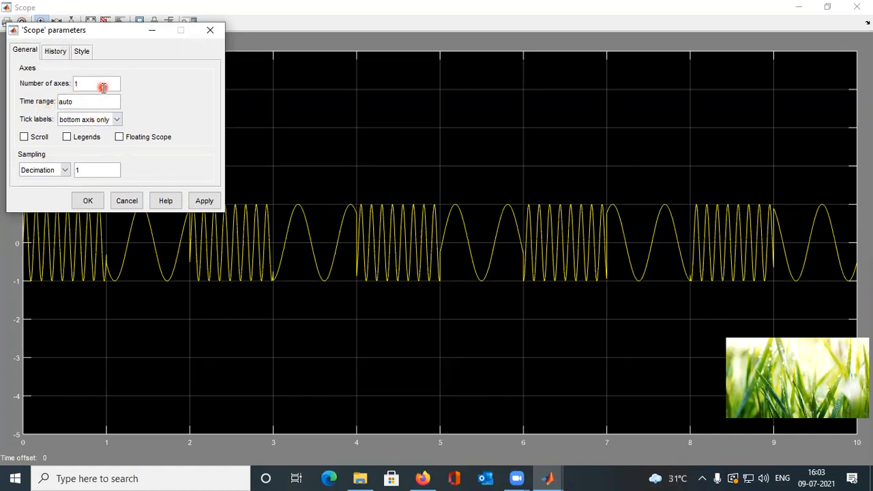
click(48, 52)
click(31, 51)
click(203, 199)
click(88, 202)
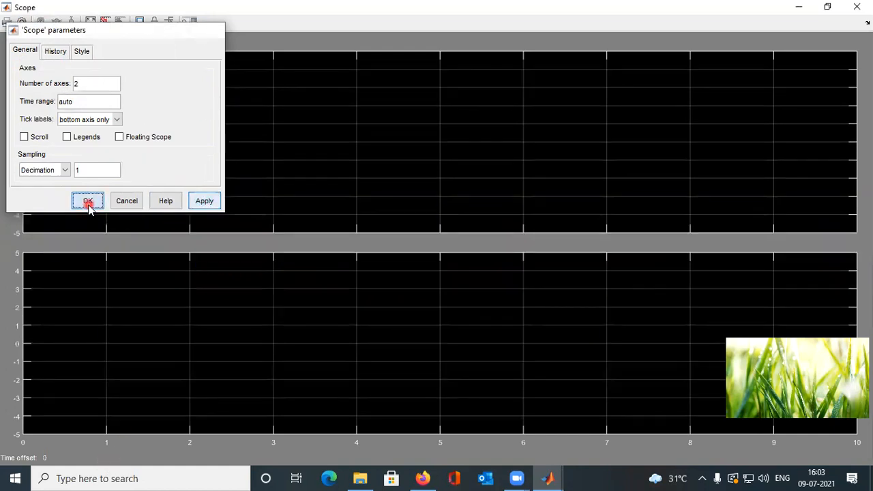
Enlarge the Scope block and rewire it, with the Switch output on its first input and the Pulse Generator signal on its second
click(857, 7)
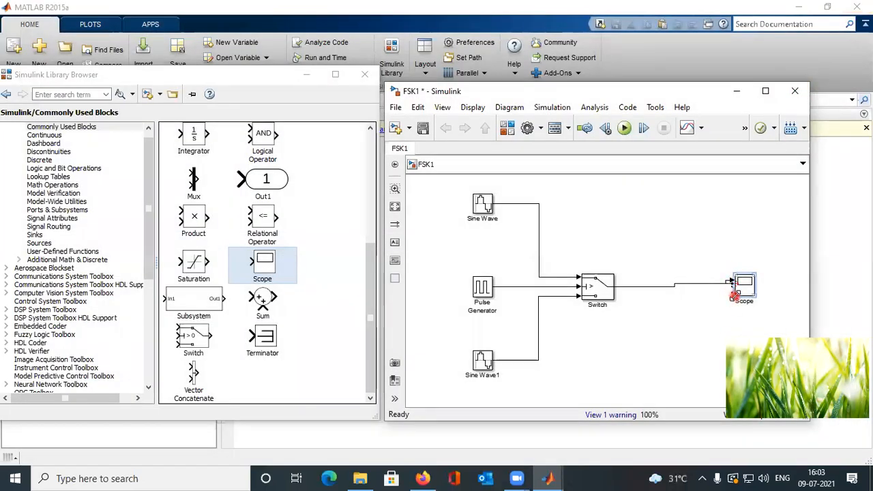
drag(757, 298, 770, 313)
click(714, 288)
key(Delete)
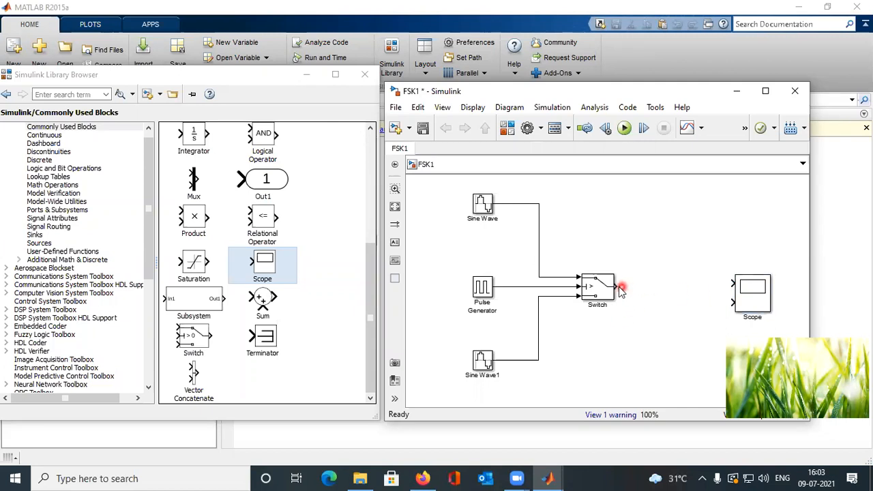
drag(617, 287, 729, 281)
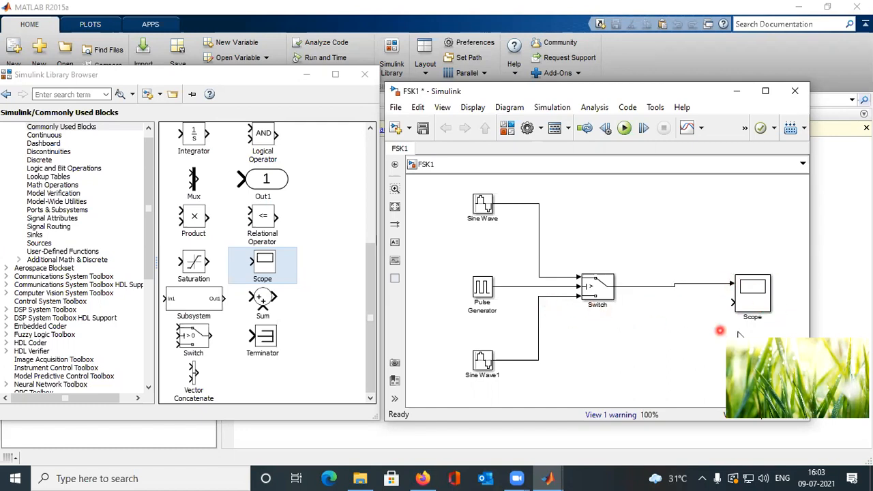
drag(732, 302, 510, 287)
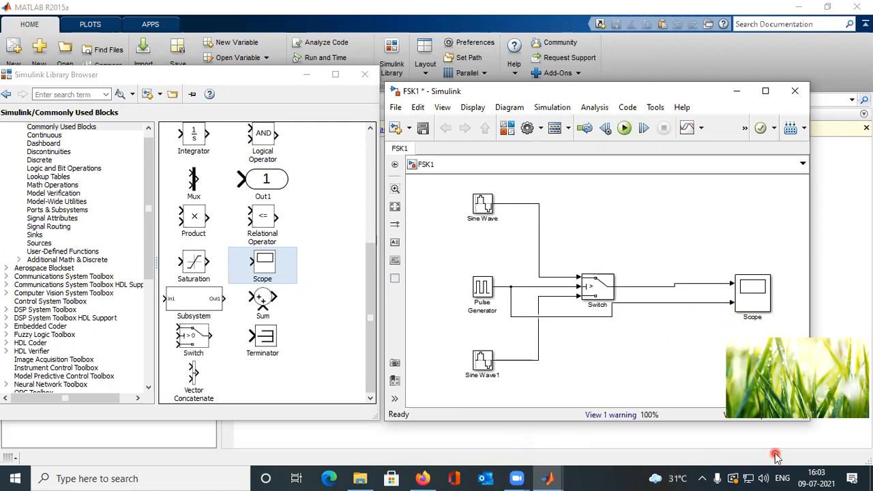
Run the simulation and display the FSK output and pulse signal in the two-axis Scope
click(625, 131)
click(624, 126)
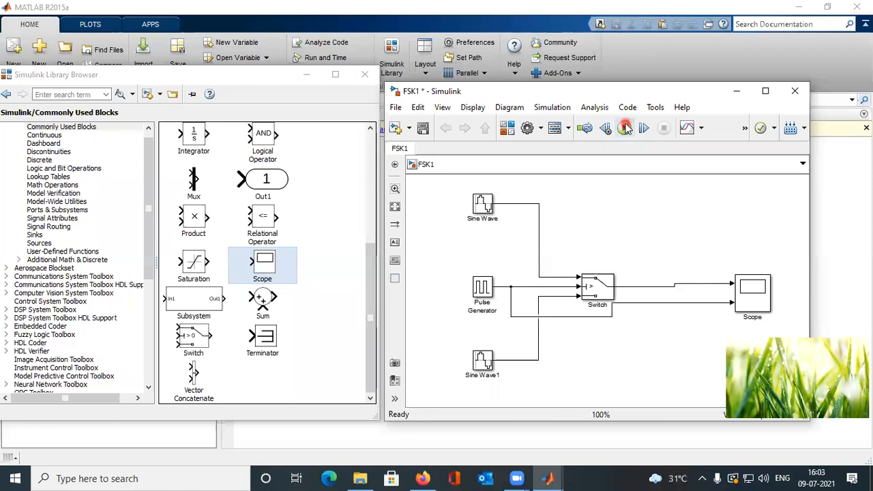
double_click(753, 294)
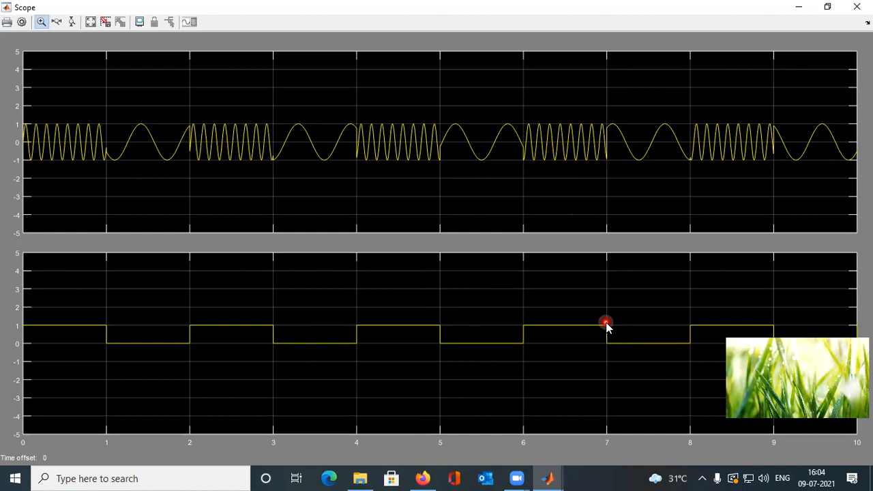
Set the Scope's number of axes to 1 and close its window
click(20, 23)
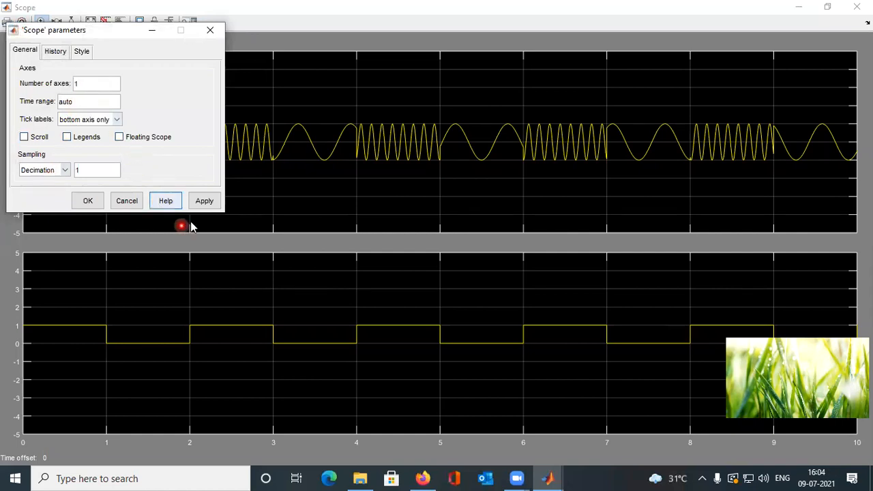
click(204, 200)
click(88, 201)
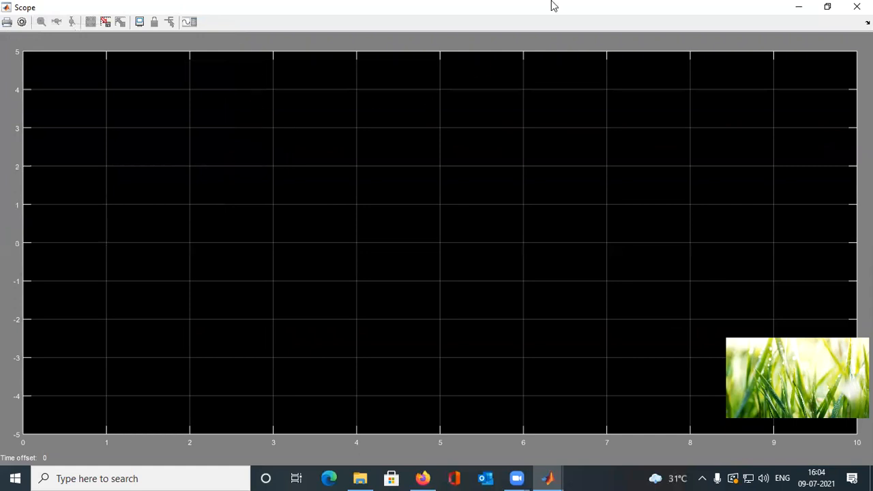
click(857, 7)
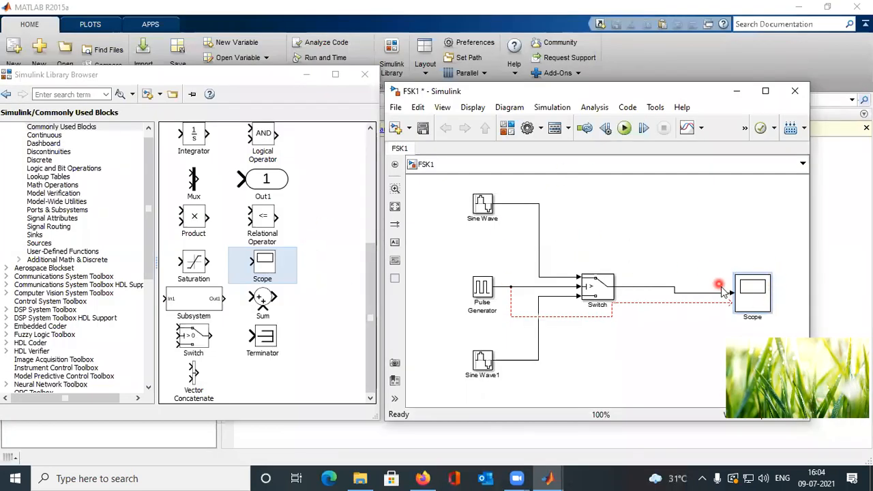
double_click(753, 289)
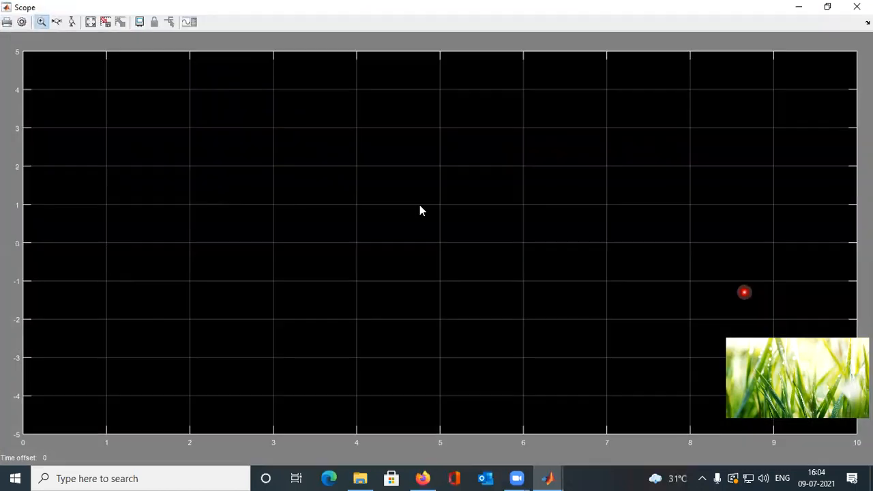
click(21, 22)
click(77, 51)
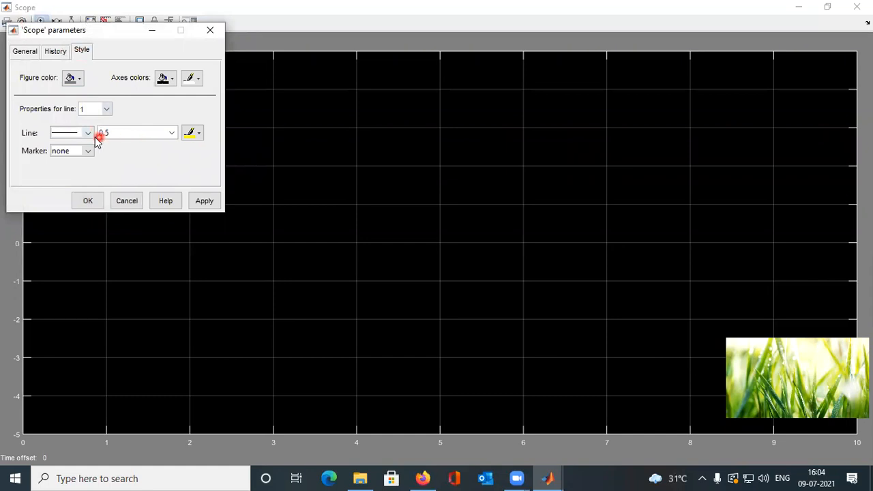
click(106, 111)
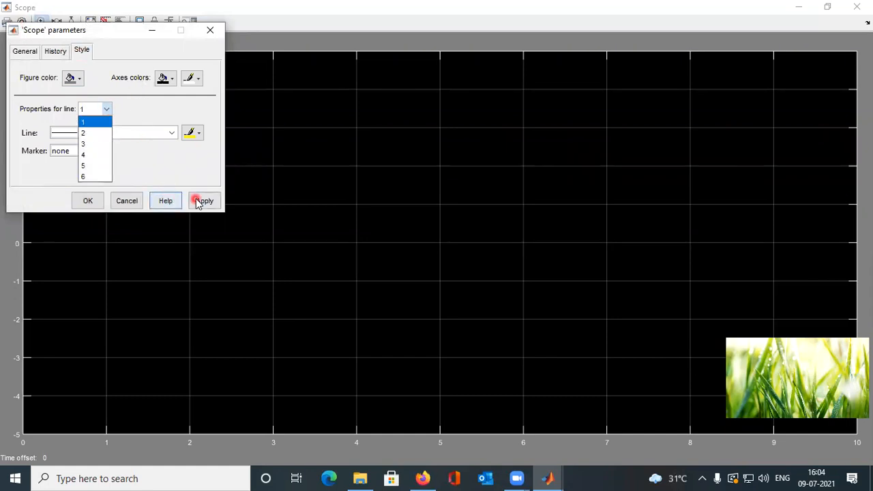
click(126, 200)
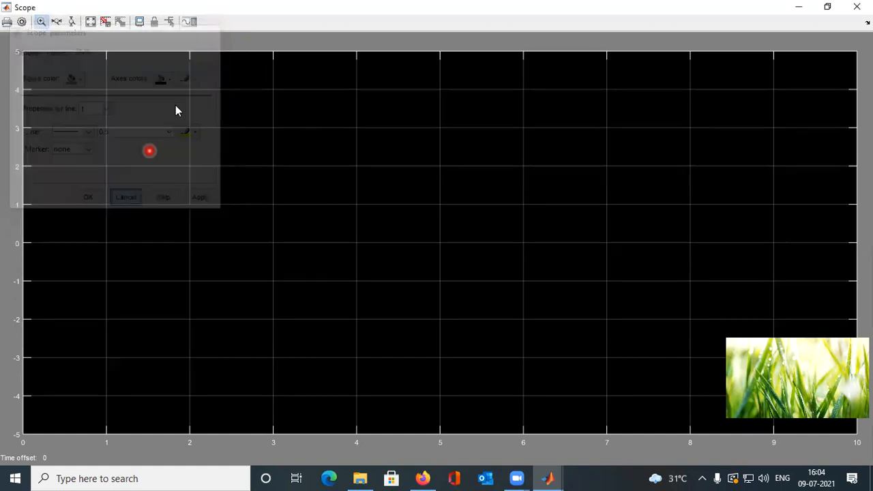
click(857, 7)
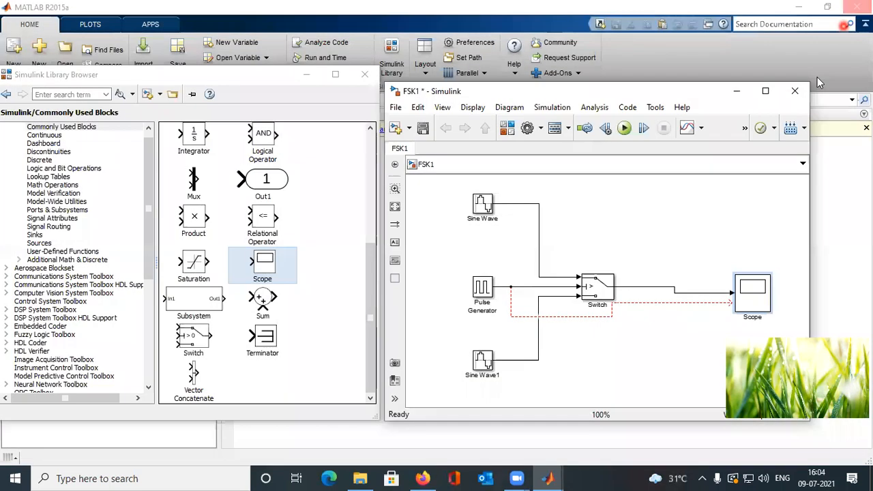
Delete the unconnected Pulse Generator branch and the line from the Switch to the Scope
click(684, 306)
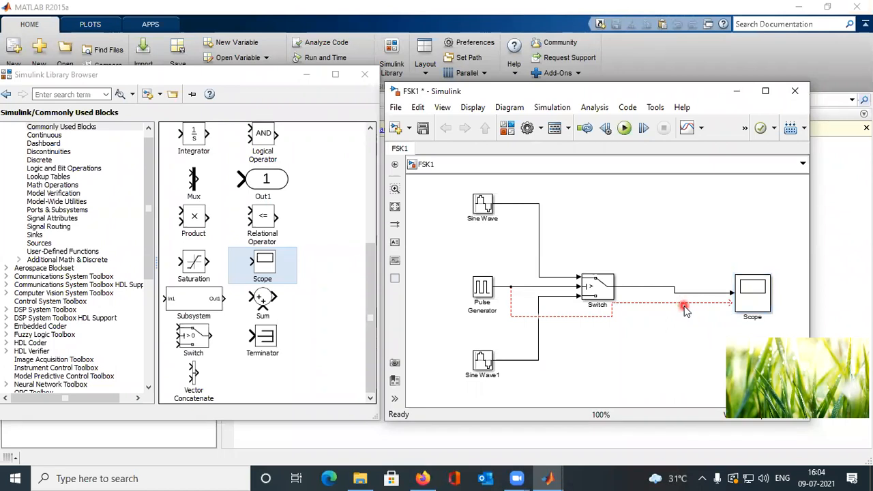
click(679, 303)
key(Delete)
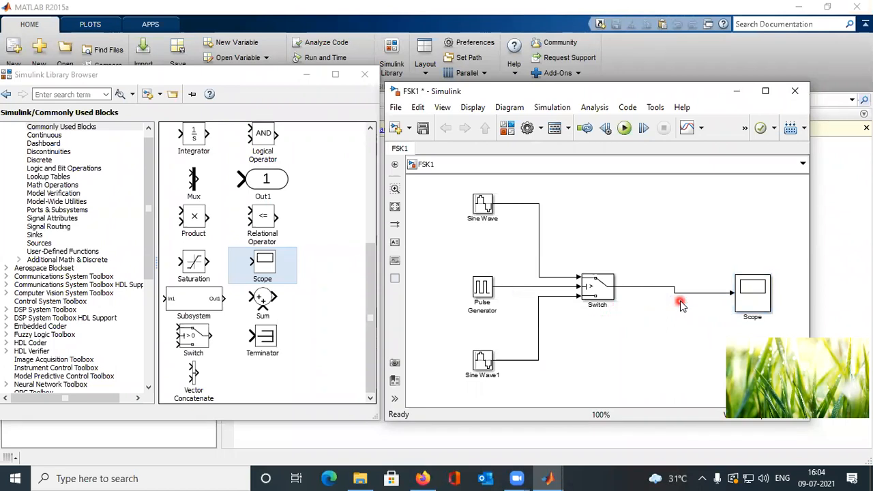
click(661, 291)
key(Delete)
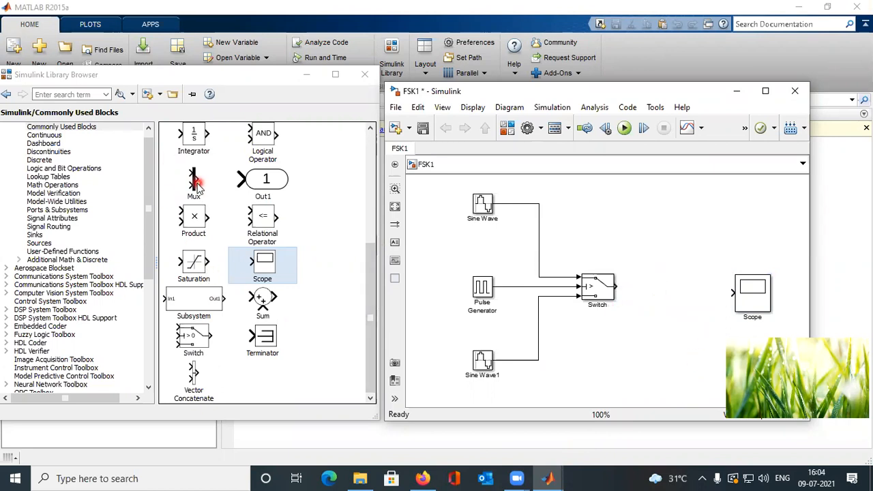
Add a Mux block between the Switch and the Scope and connect the Switch output to its first input
drag(195, 183, 668, 289)
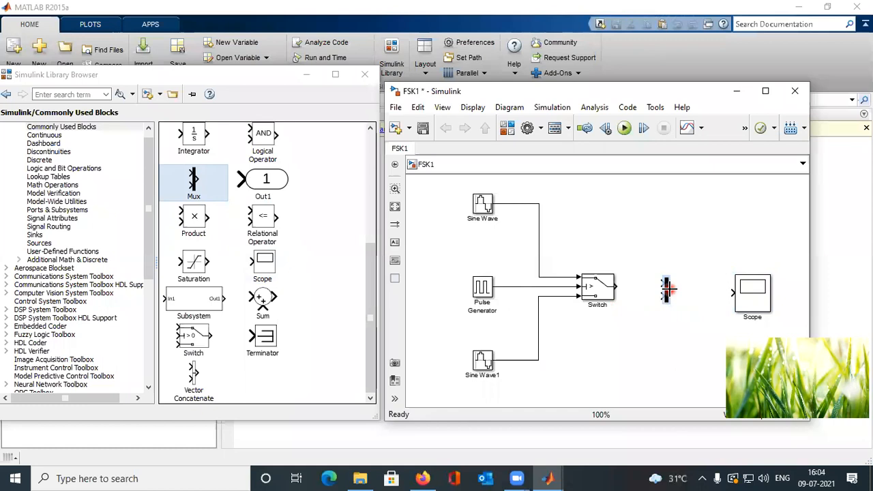
click(613, 287)
drag(616, 285, 661, 286)
click(688, 359)
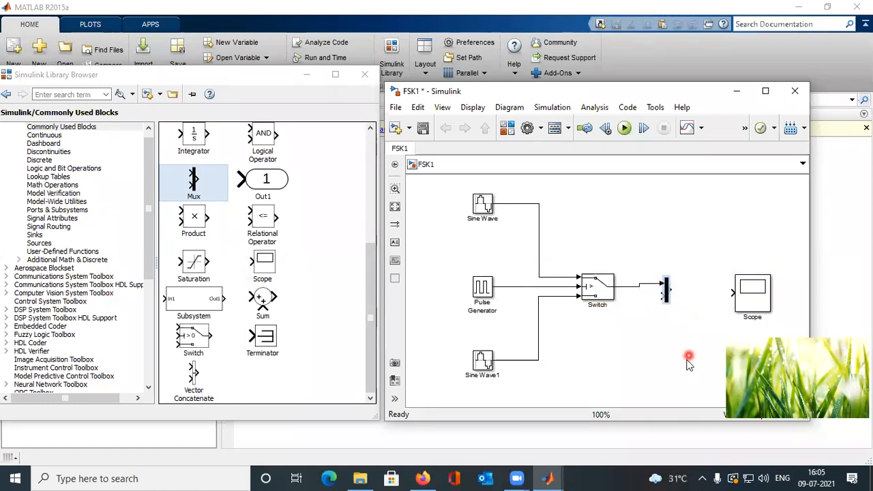
Connect the Pulse Generator signal to the Mux's second input and the Mux output to the Scope
click(664, 296)
drag(663, 293, 509, 287)
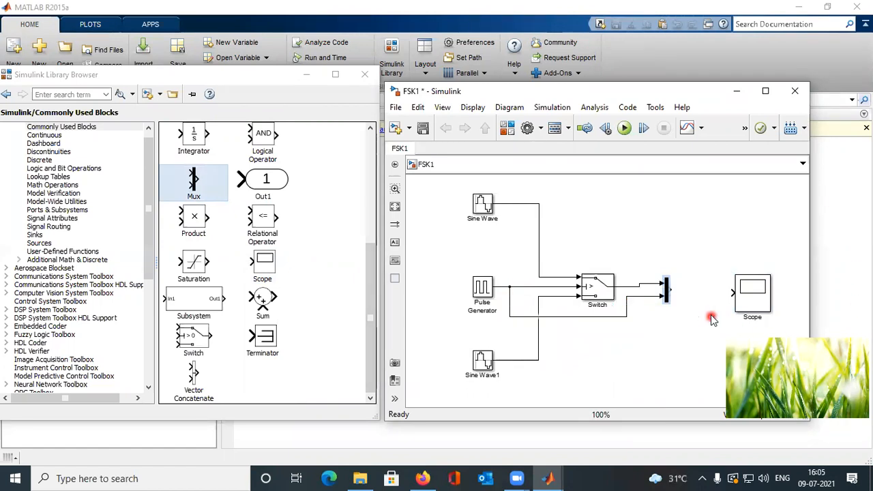
drag(680, 295, 753, 289)
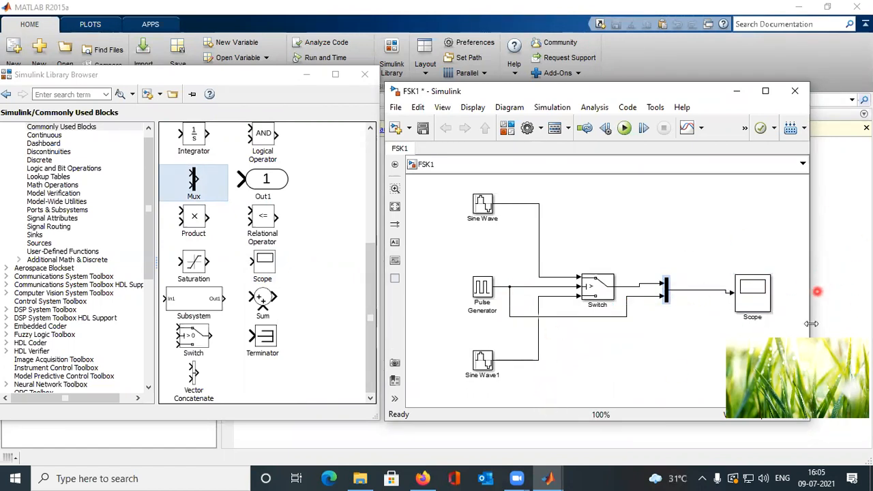
Set the colour of line 2 to red in the Scope's style parameters
double_click(750, 290)
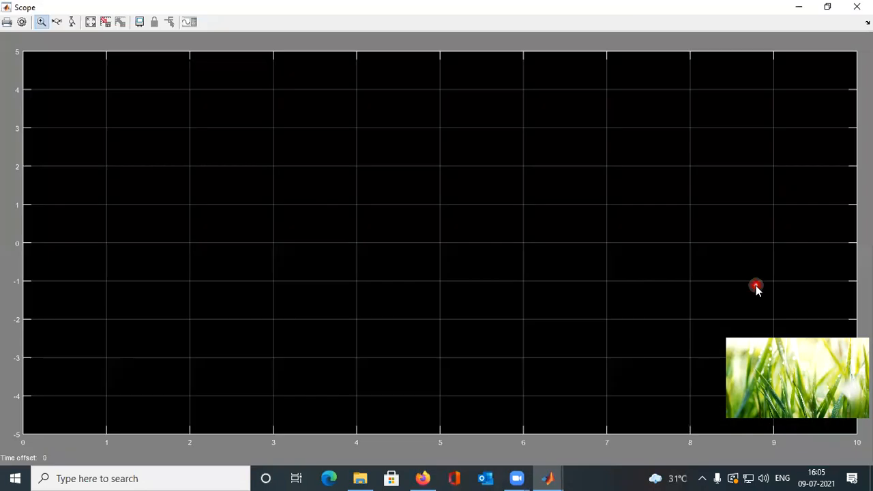
click(24, 22)
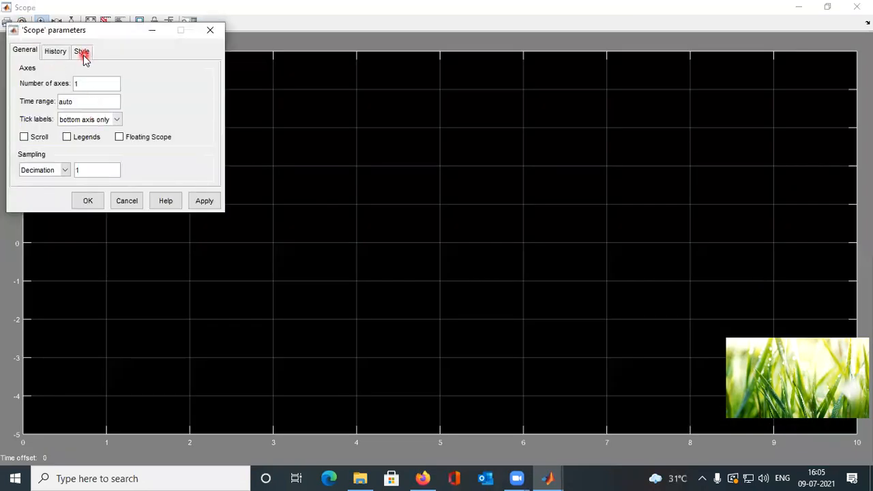
click(82, 52)
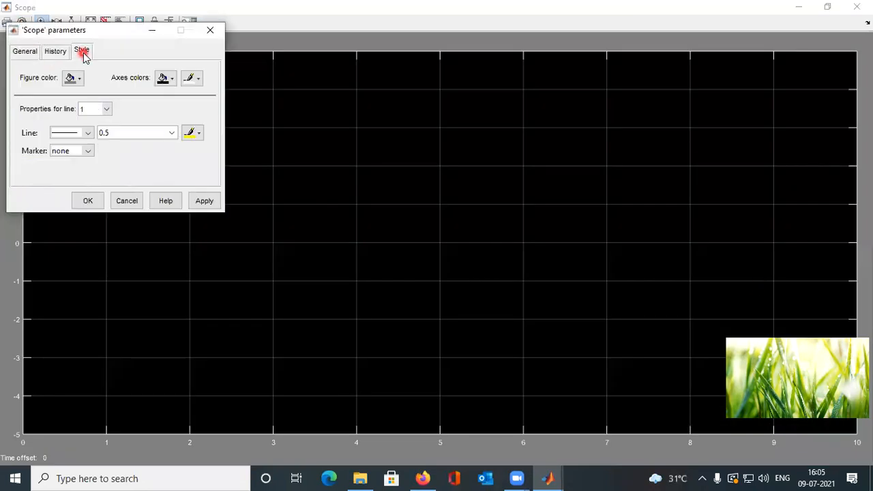
click(106, 109)
click(86, 134)
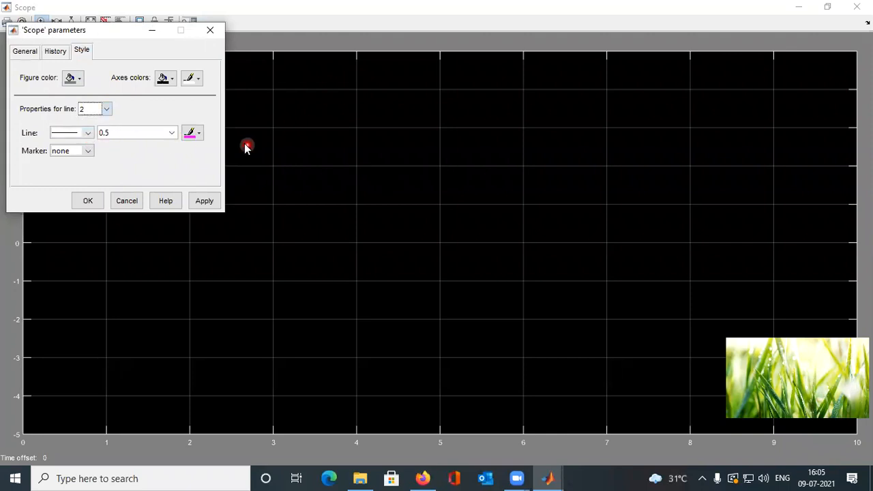
click(197, 135)
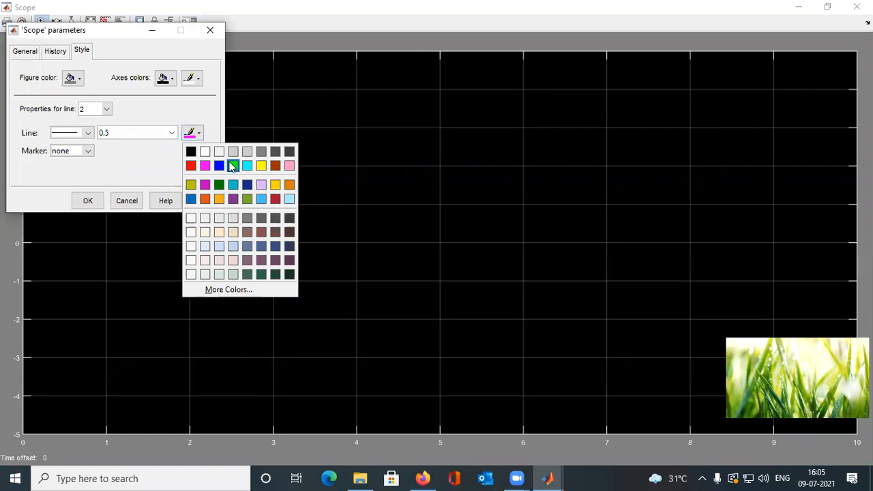
click(191, 165)
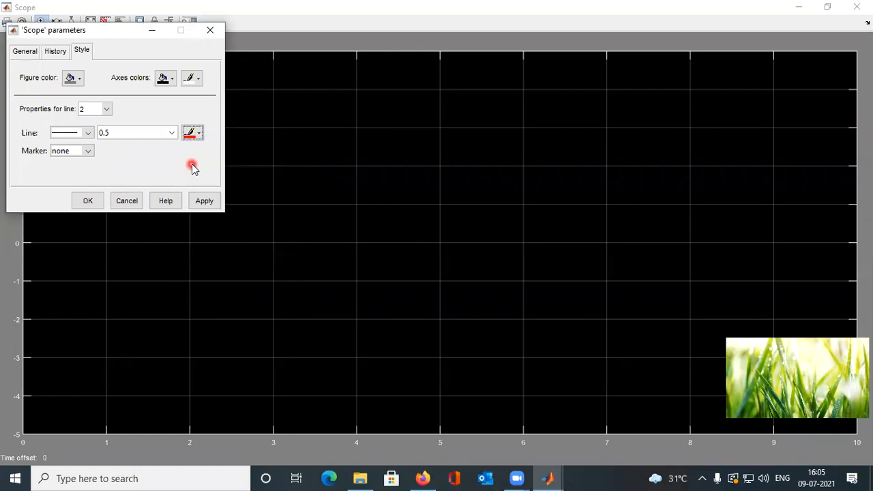
Set the width of line 2 to 4.0, apply the style settings and close the Scope
click(172, 133)
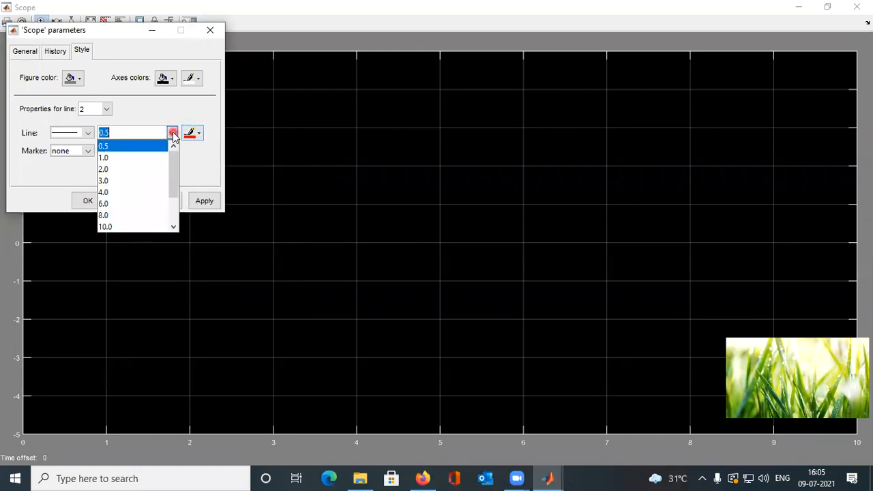
click(147, 193)
click(202, 201)
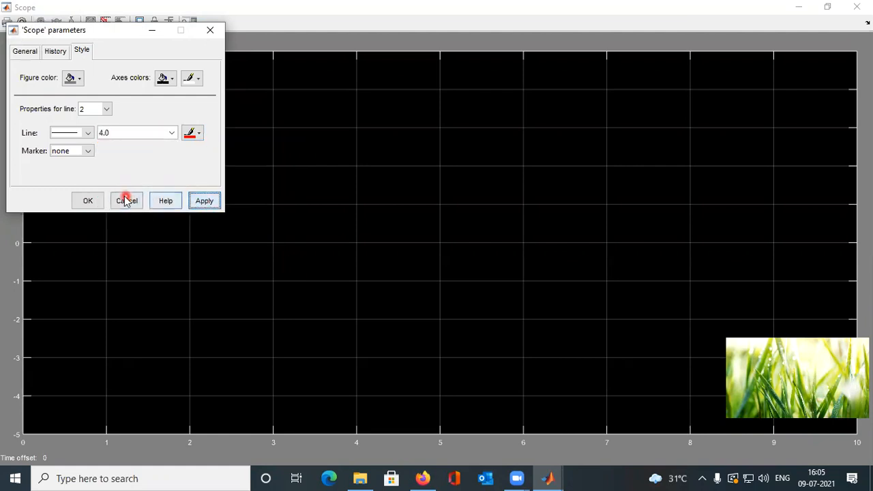
click(91, 204)
click(857, 6)
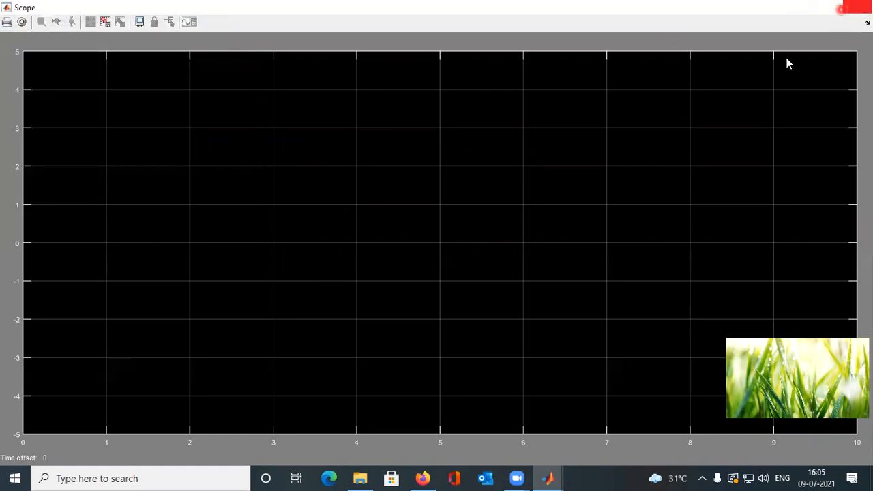
Run the simulation and display the FSK output and pulse signal overlaid on the Scope's single axis
click(623, 129)
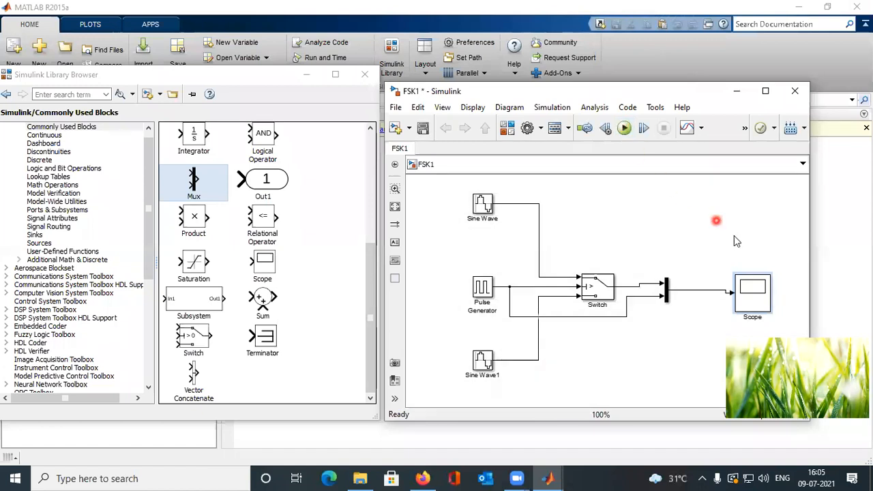
click(759, 288)
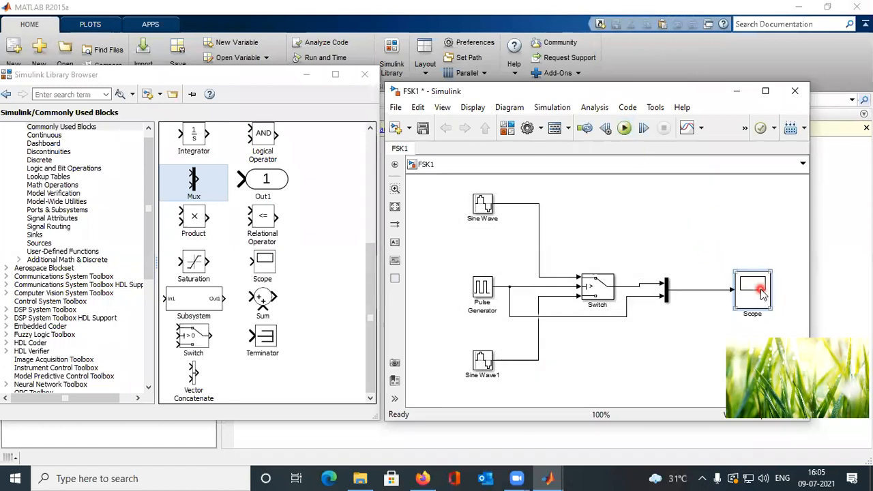
double_click(761, 289)
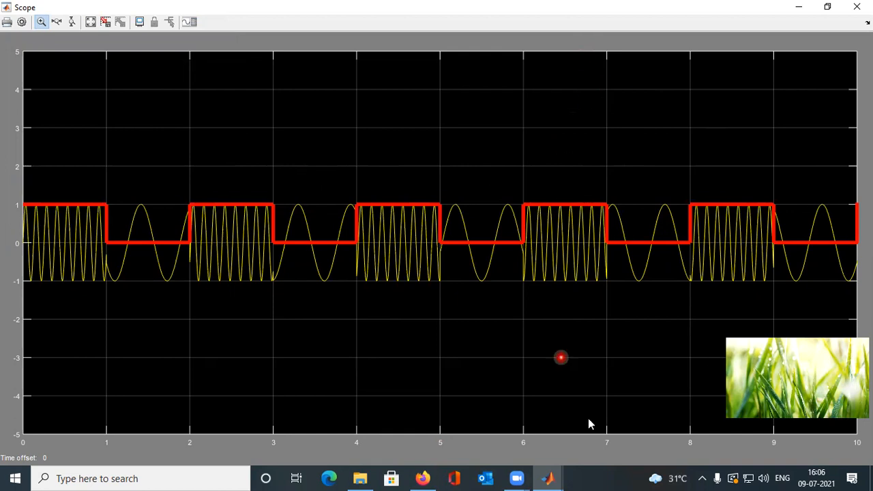
click(644, 14)
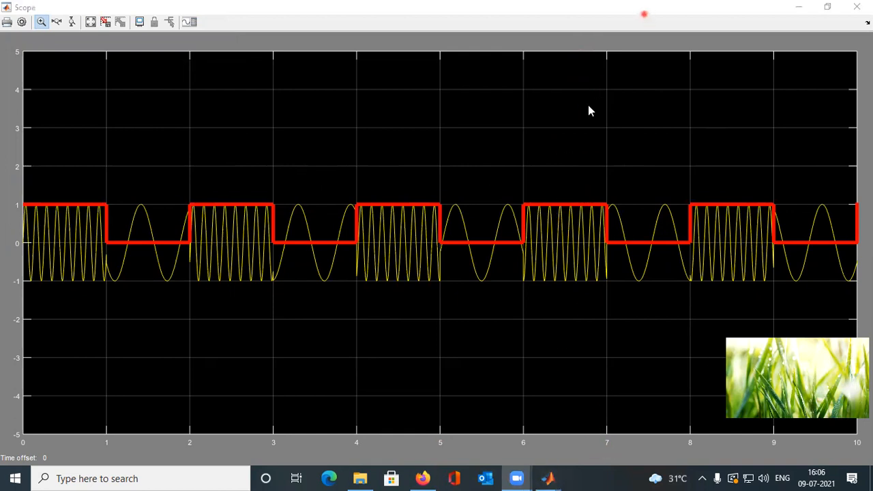